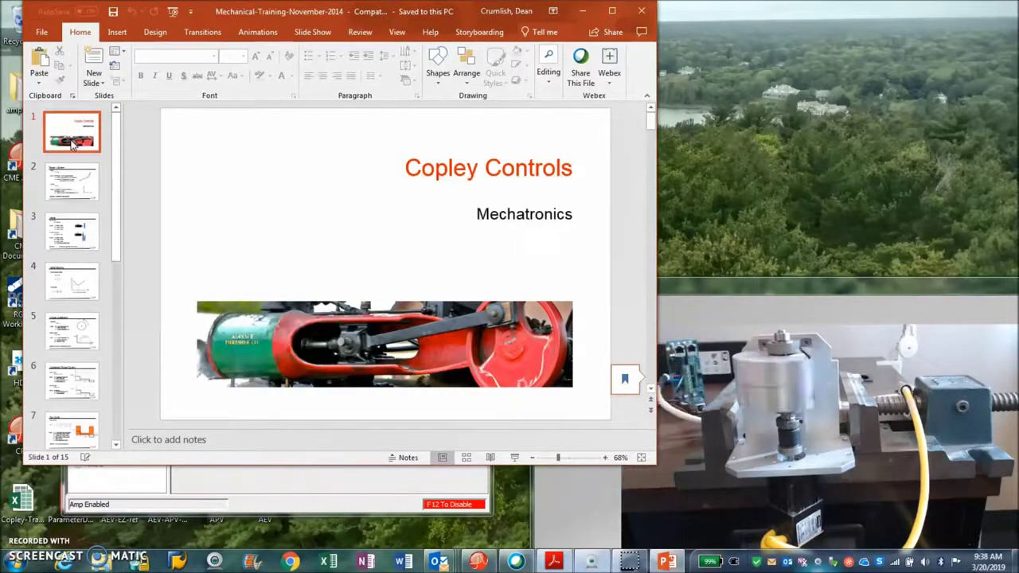
- Review the slides on torque and current, inertia, inertia matching, angular acceleration, acceleration torque, duty cycle, speed and voltage, and the speed torque curve
left_click(71, 169)
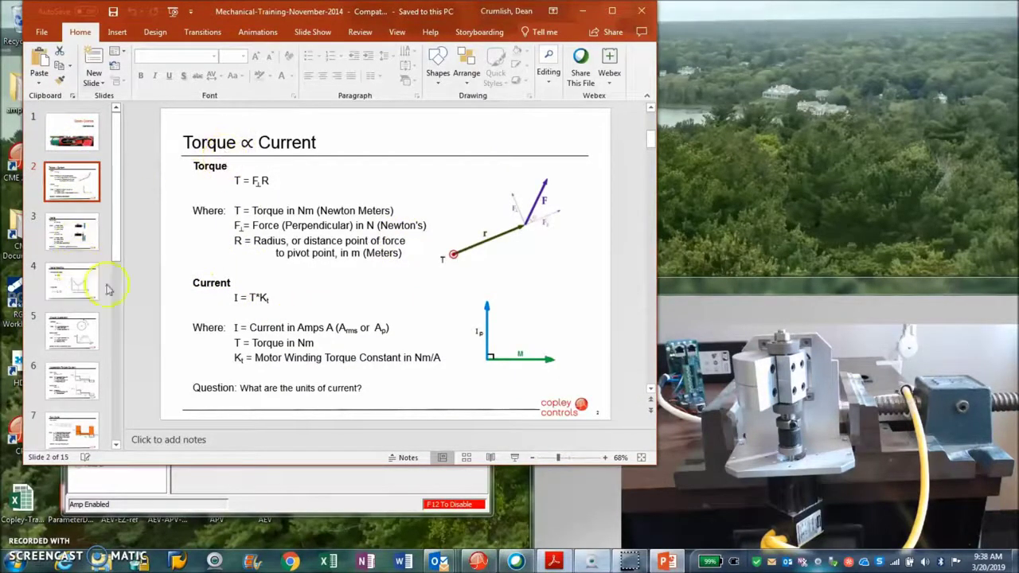
left_click(71, 237)
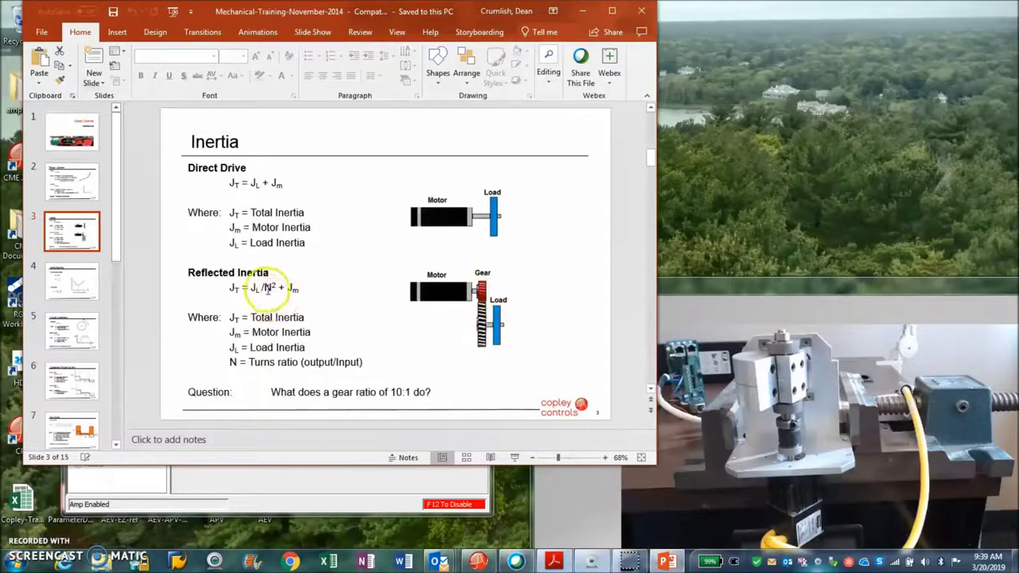
left_click(72, 284)
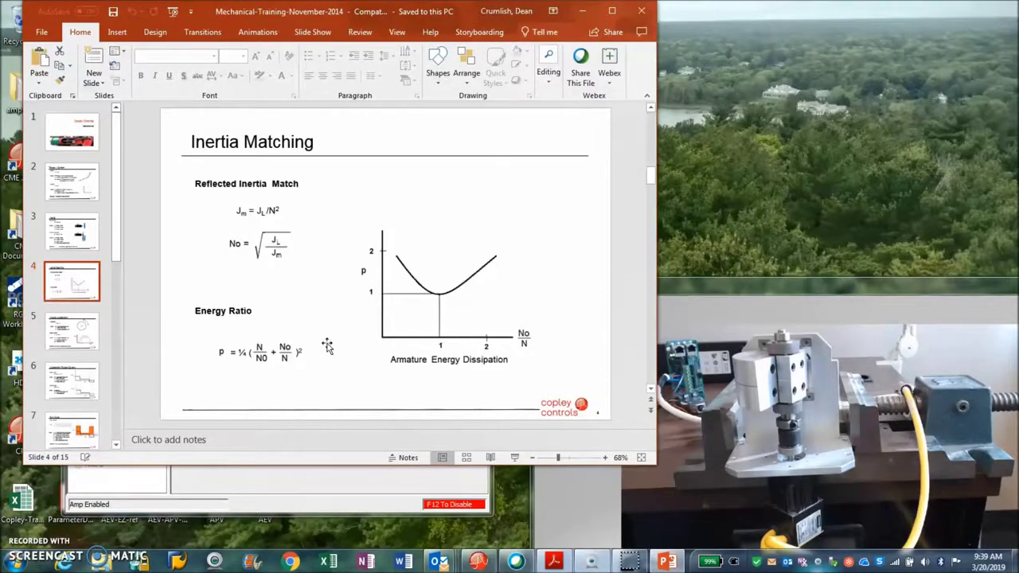
left_click(84, 338)
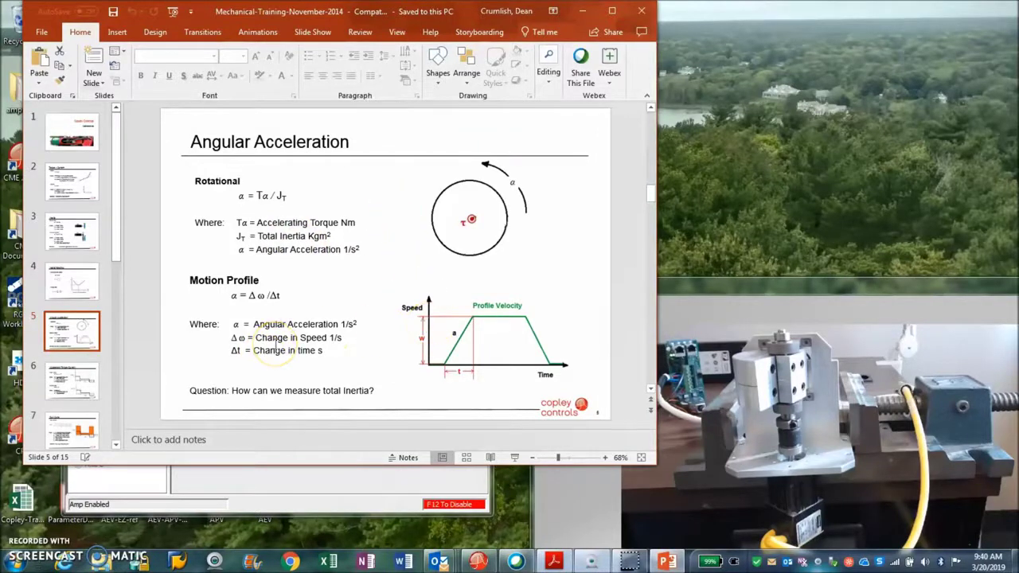
left_click(86, 391)
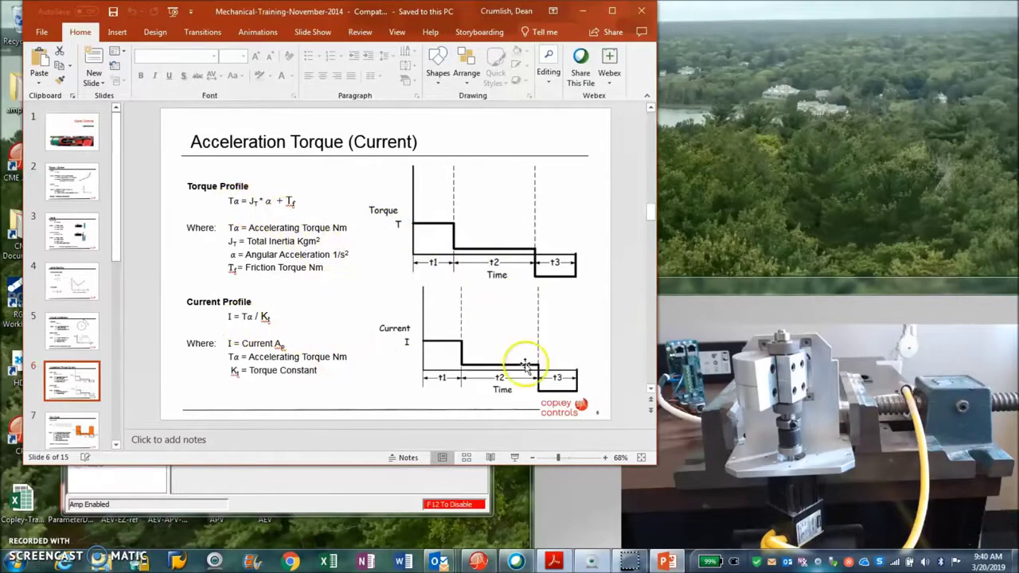
left_click(73, 418)
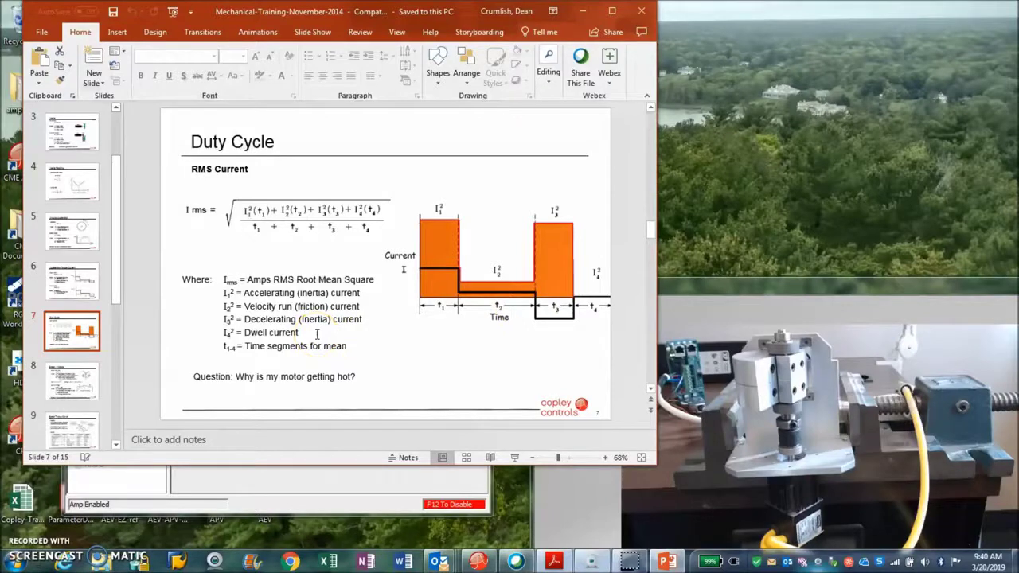
left_click(74, 386)
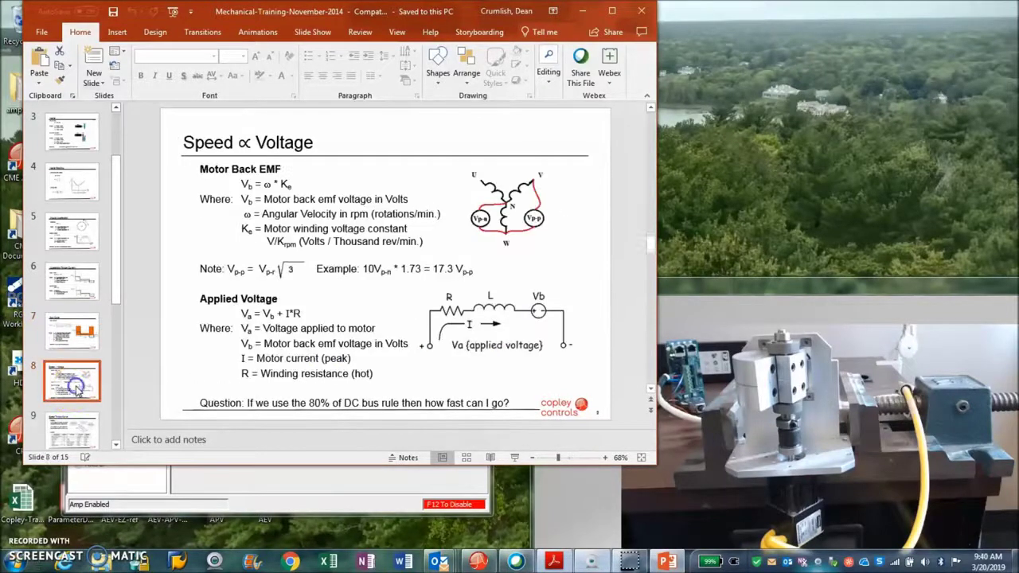
left_click(82, 432)
- Review the slides on design margin, torsion, motor and load inertia tuning, resonance and stiction, and close the presentation
scroll(114, 444, "down", 5)
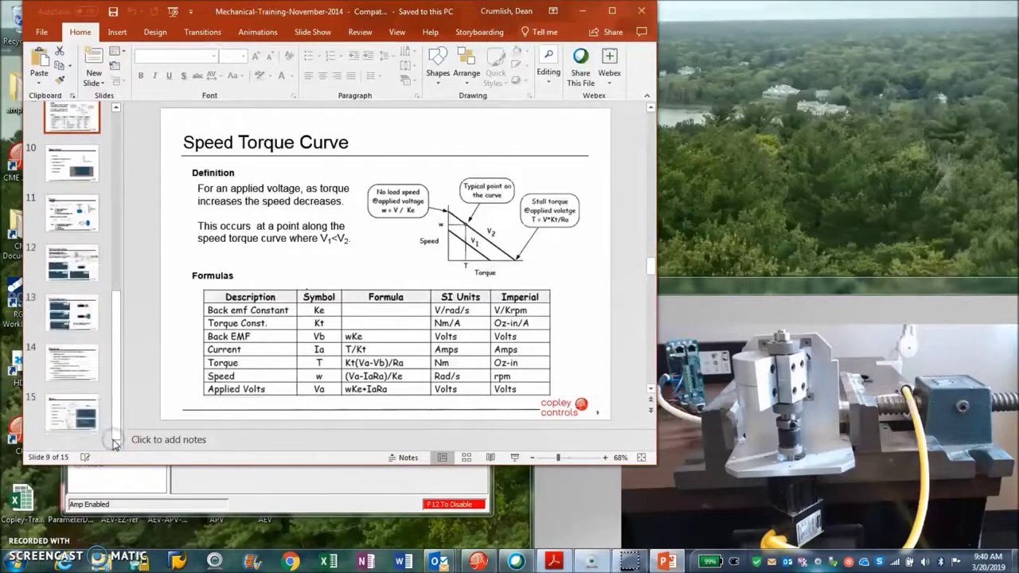
left_click(80, 173)
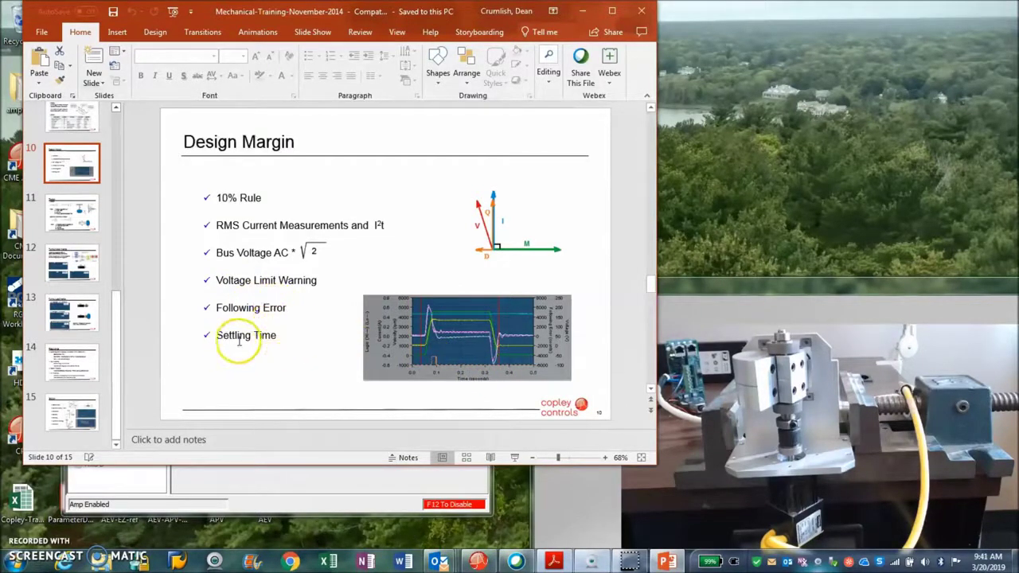
left_click(71, 212)
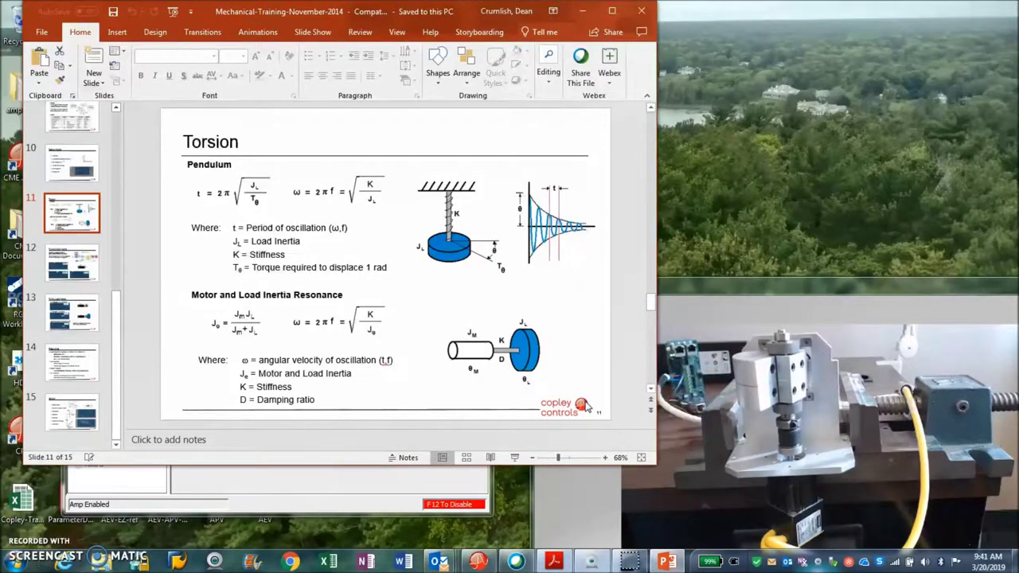
left_click(80, 268)
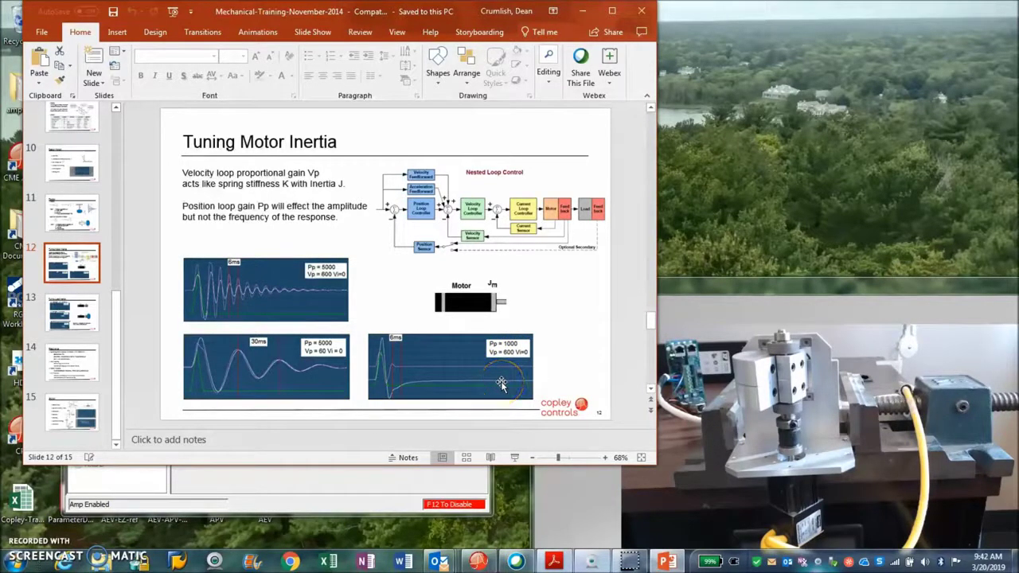
left_click(71, 314)
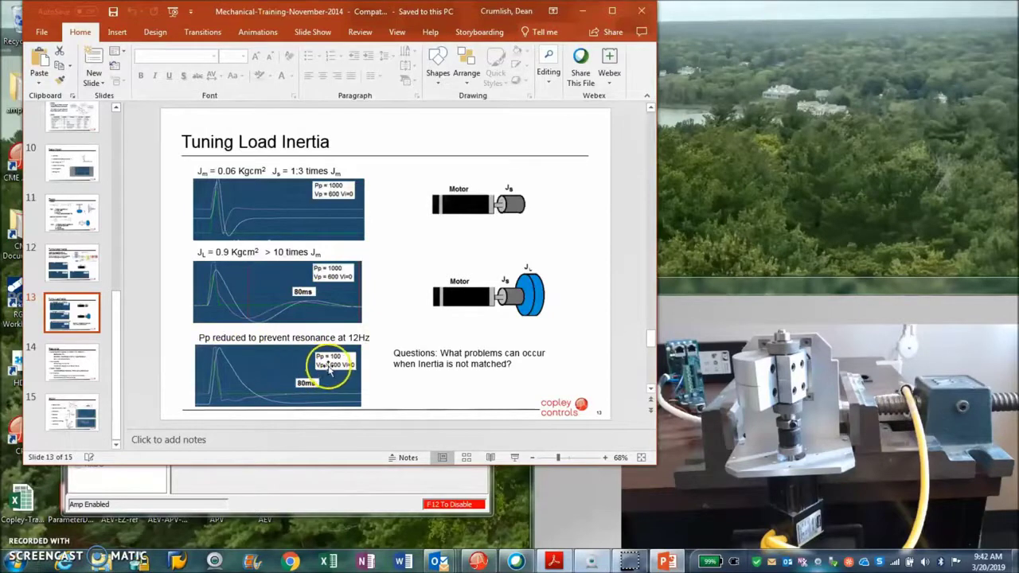
left_click(71, 363)
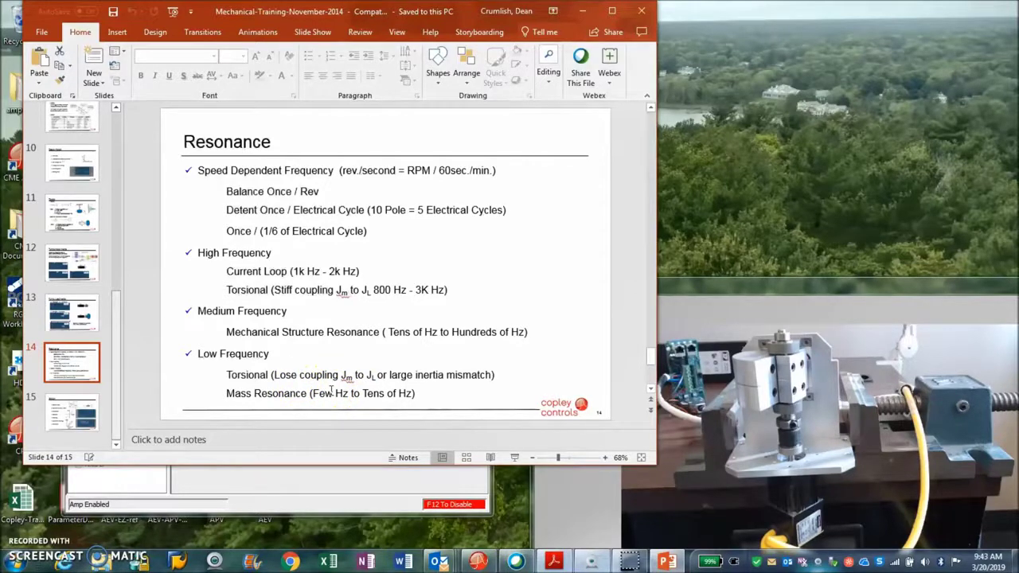
left_click(86, 410)
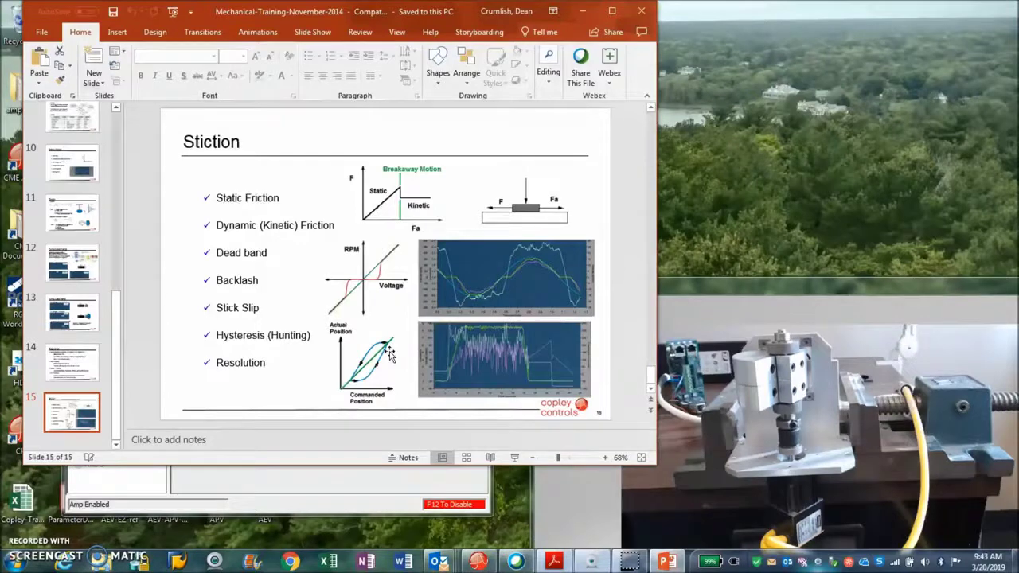
left_click(641, 11)
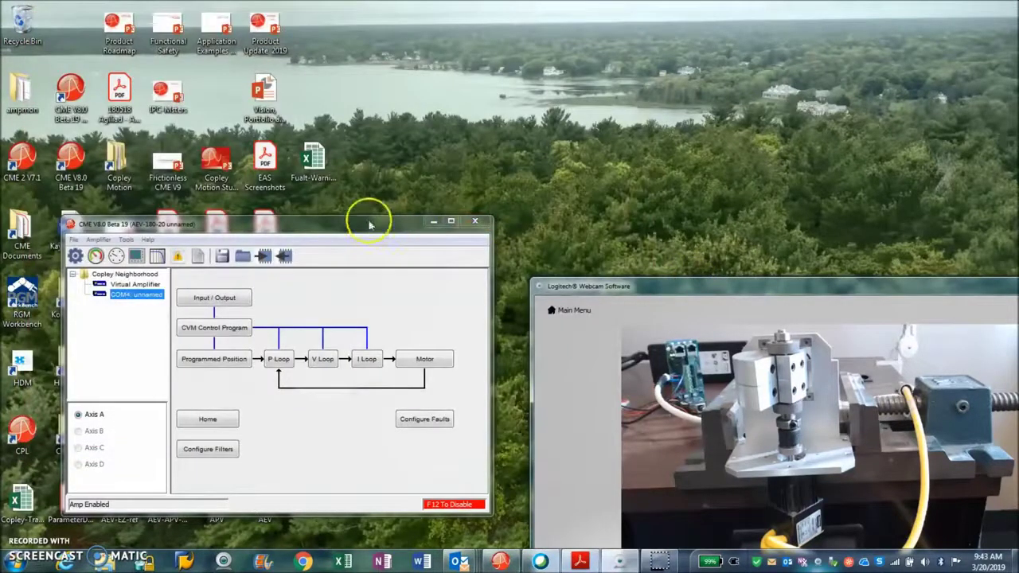
left_click_drag(699, 286, 698, 265)
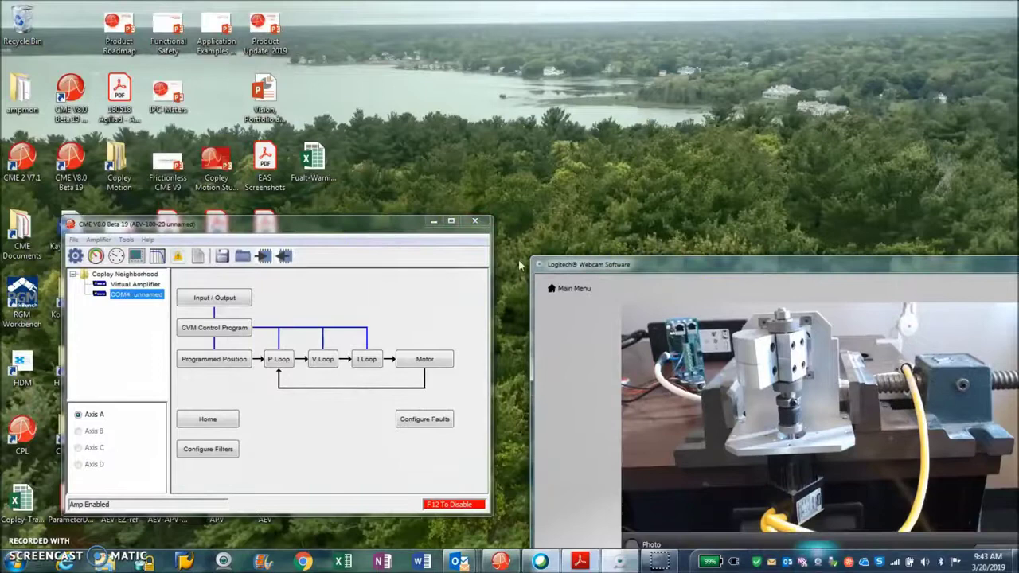
- Calculate the amplifier settings from the Parker CM160AE-00586 motor data, accept them, and save the motor data to flash
left_click(424, 360)
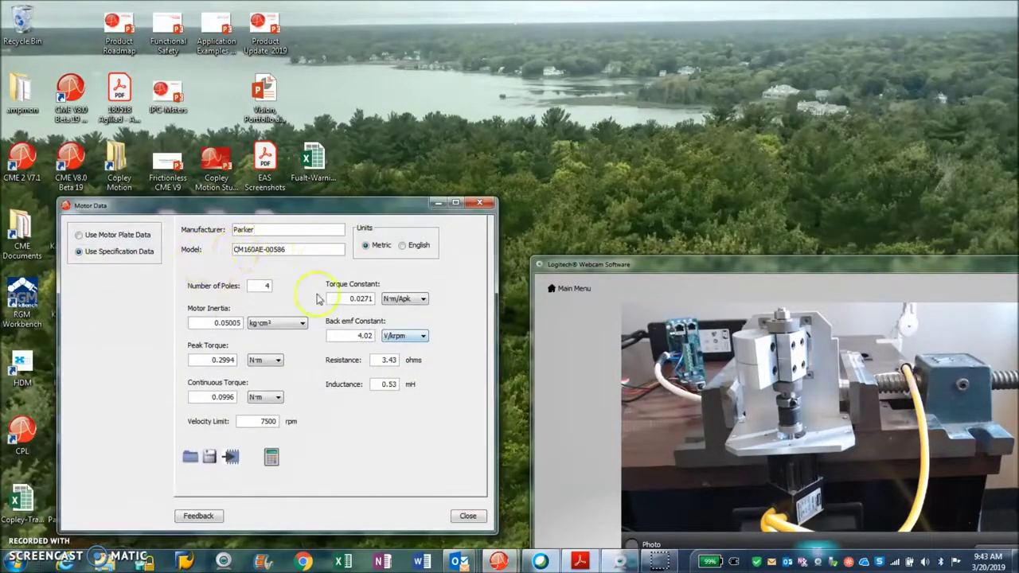
left_click(270, 454)
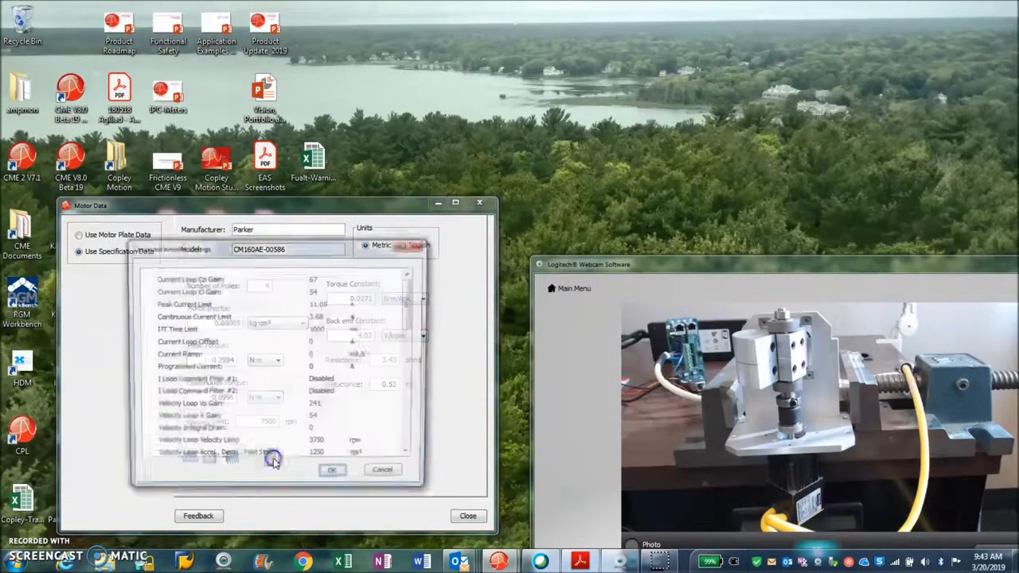
left_click_drag(270, 264, 271, 350)
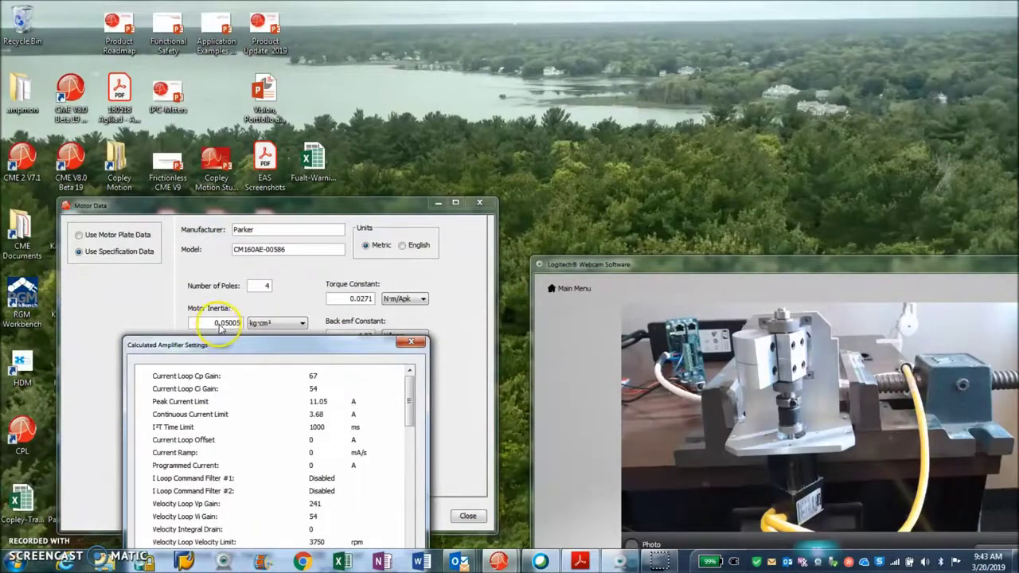
left_click_drag(279, 348, 293, 266)
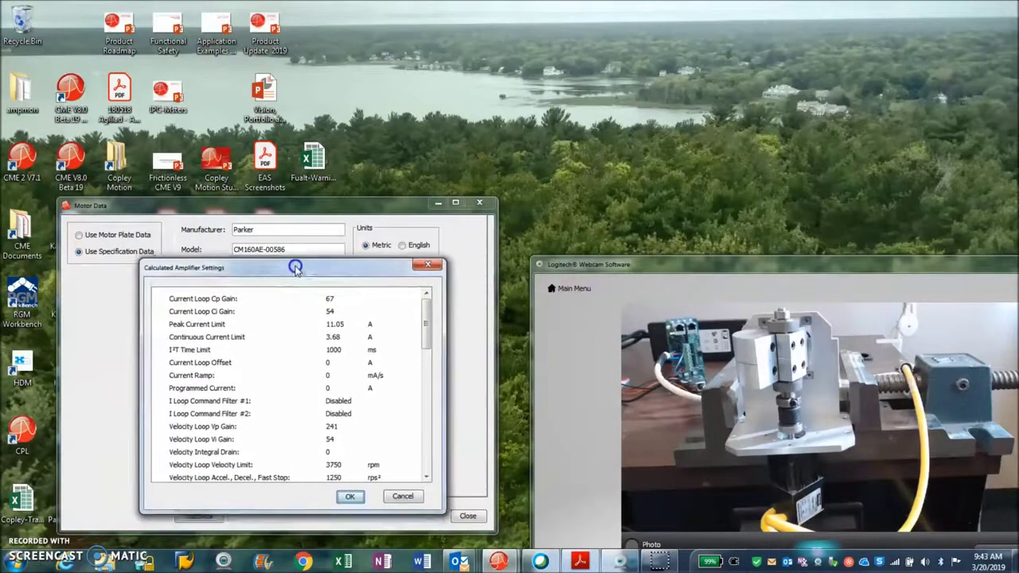
left_click(347, 496)
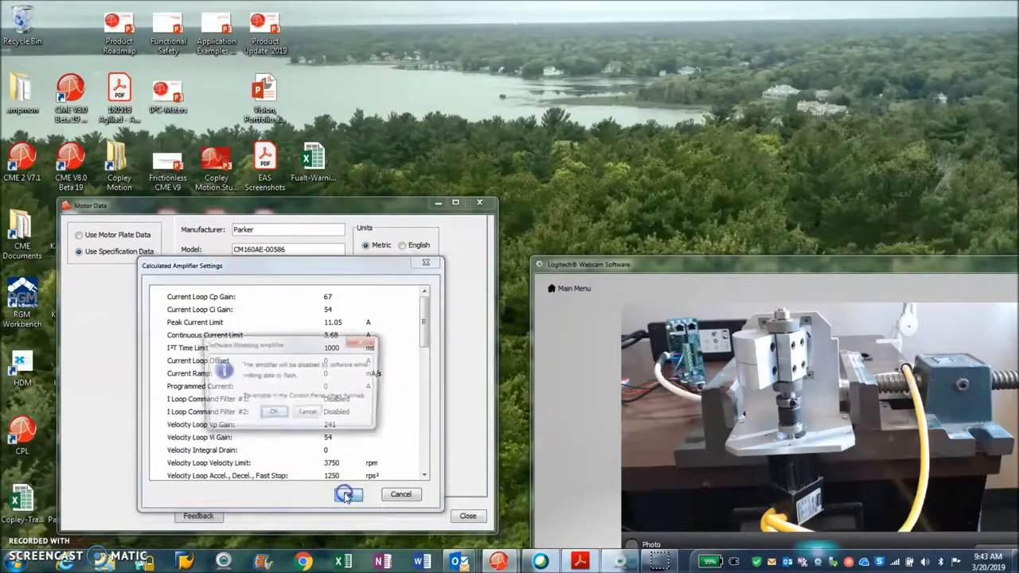
left_click(278, 414)
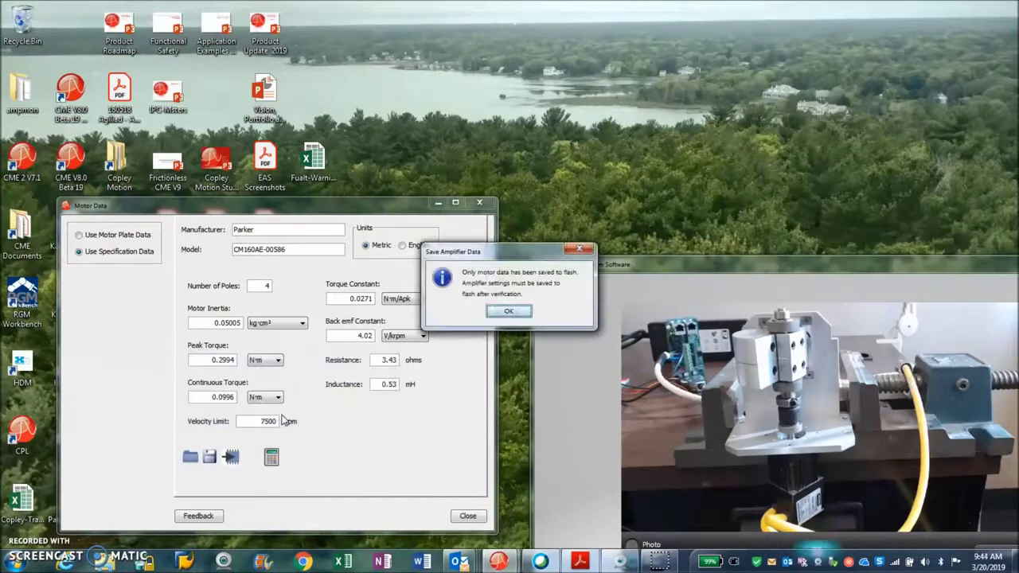
left_click(512, 314)
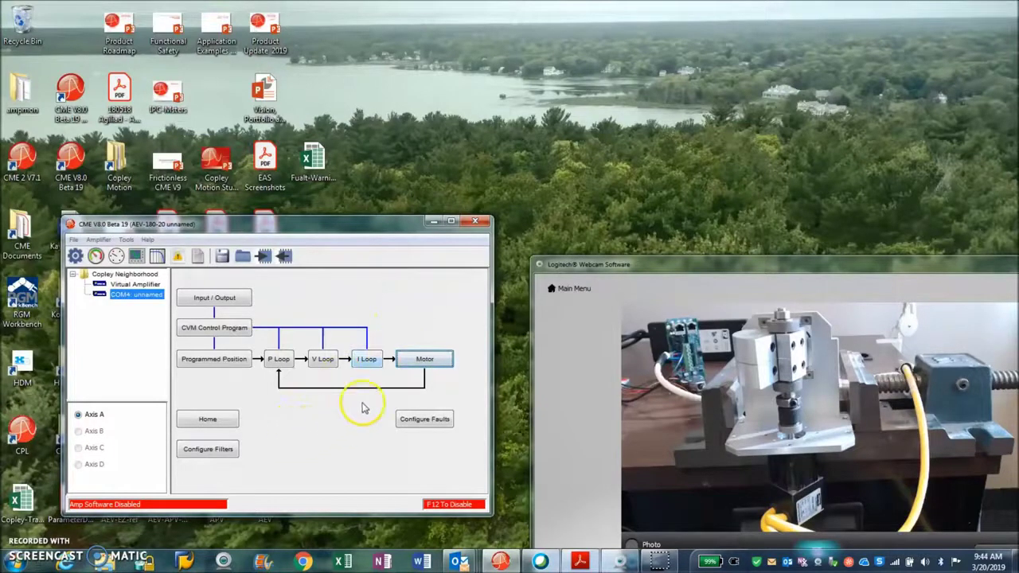
- Open the filter configuration and show the velocity loop's output filter settings
left_click(209, 448)
left_click_drag(217, 198, 181, 21)
left_click(128, 39)
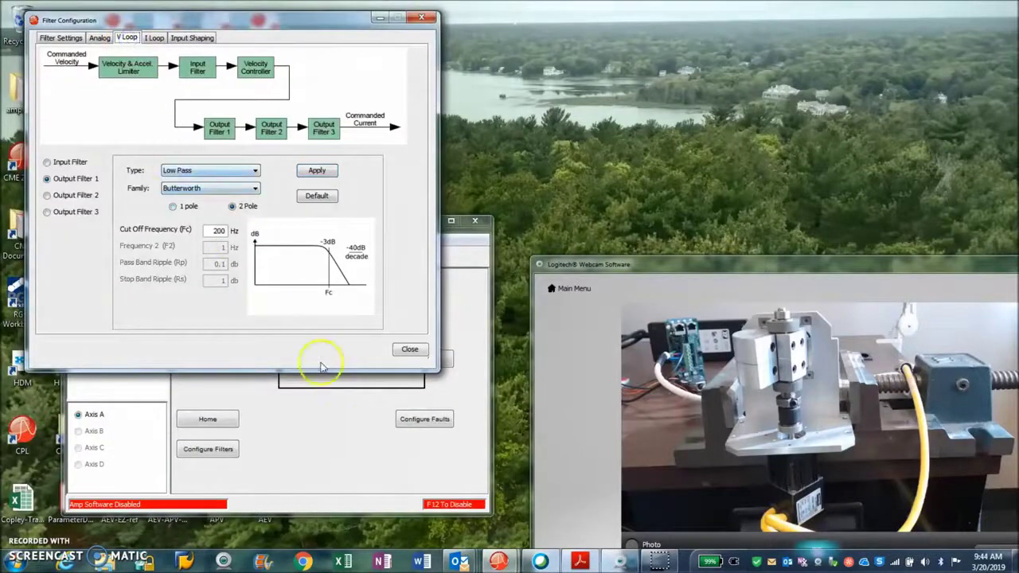
- Measure the current loop's bandwidth at 0.5 A, and close the measurement and current loop windows
left_click(369, 465)
left_click_drag(321, 219, 344, 237)
left_click(390, 377)
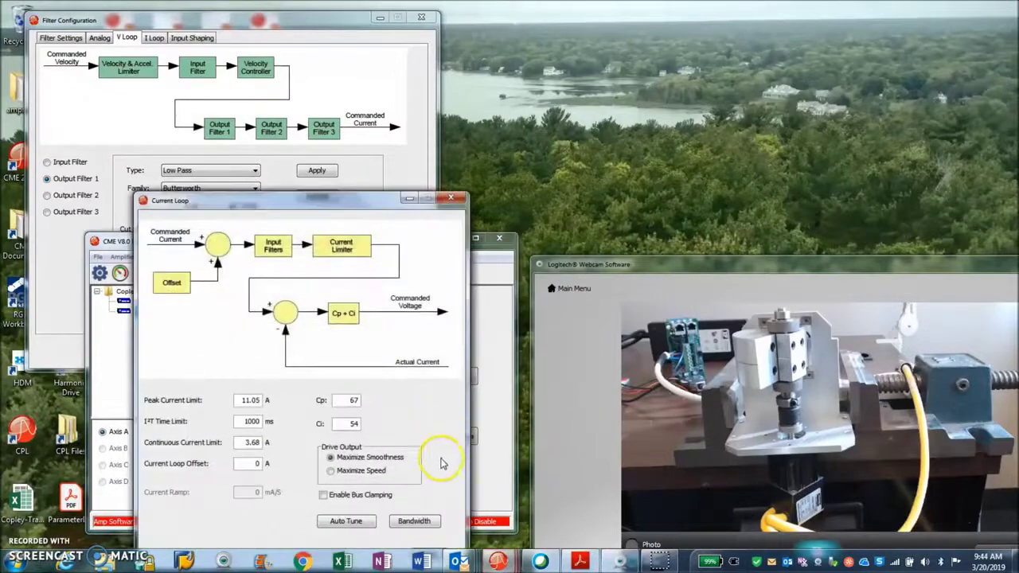
left_click(412, 521)
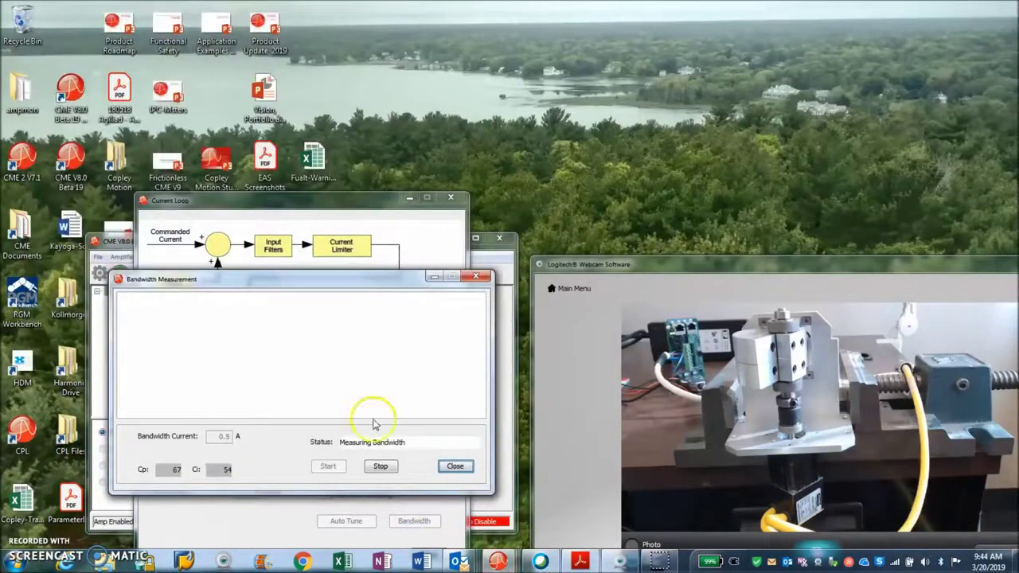
left_click_drag(341, 278, 816, 51)
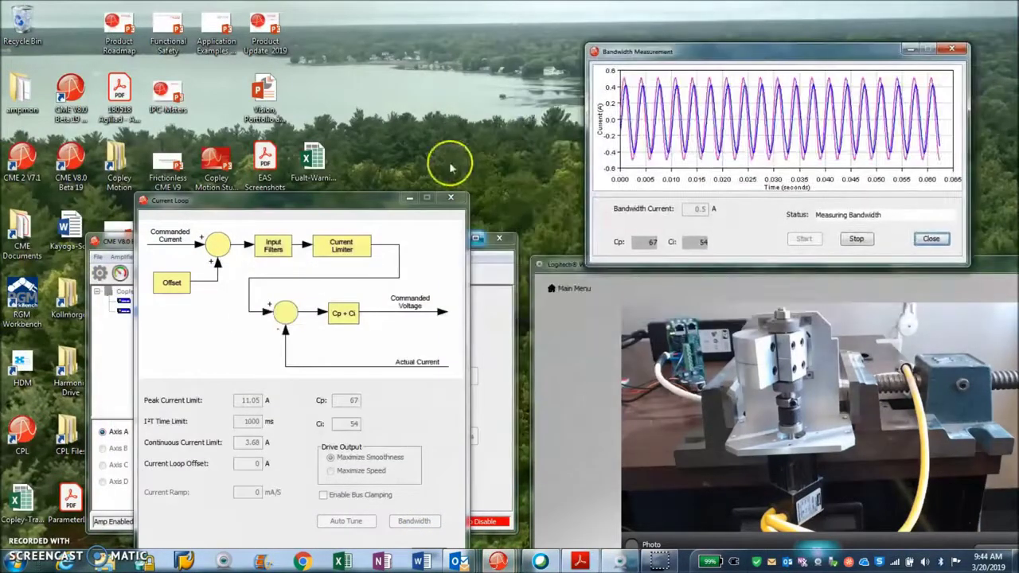
left_click_drag(349, 203, 338, 185)
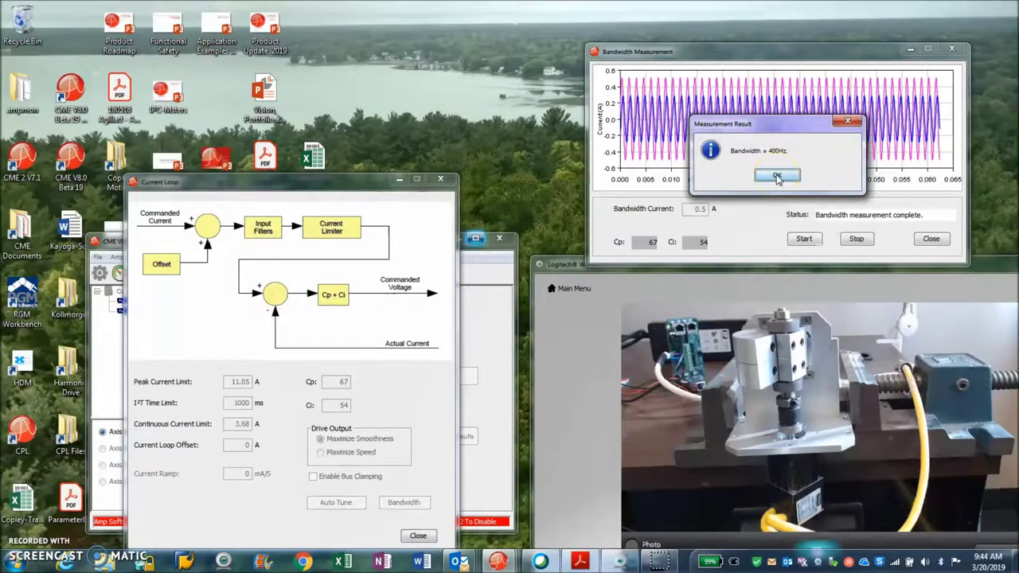
left_click(778, 176)
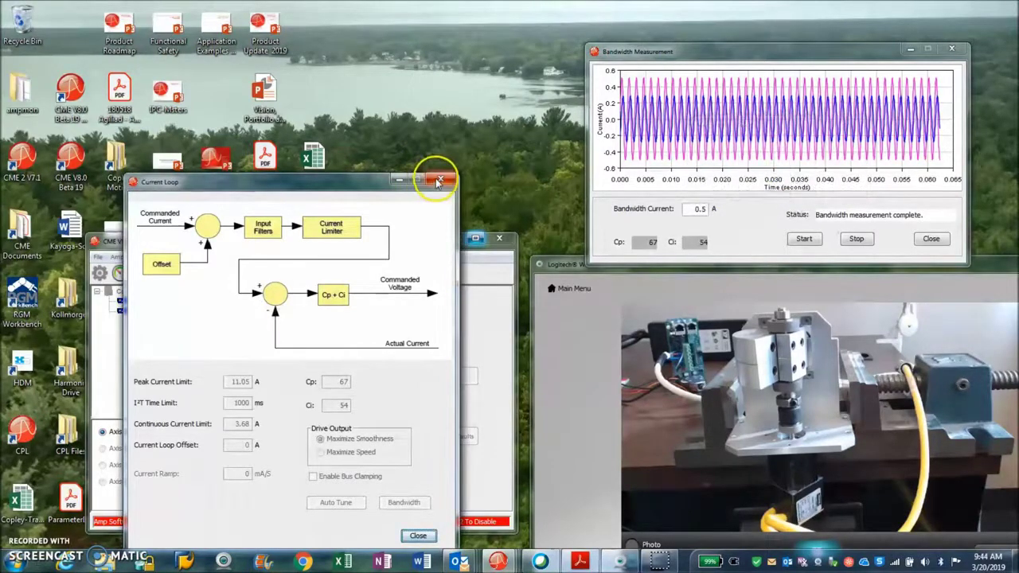
left_click(440, 180)
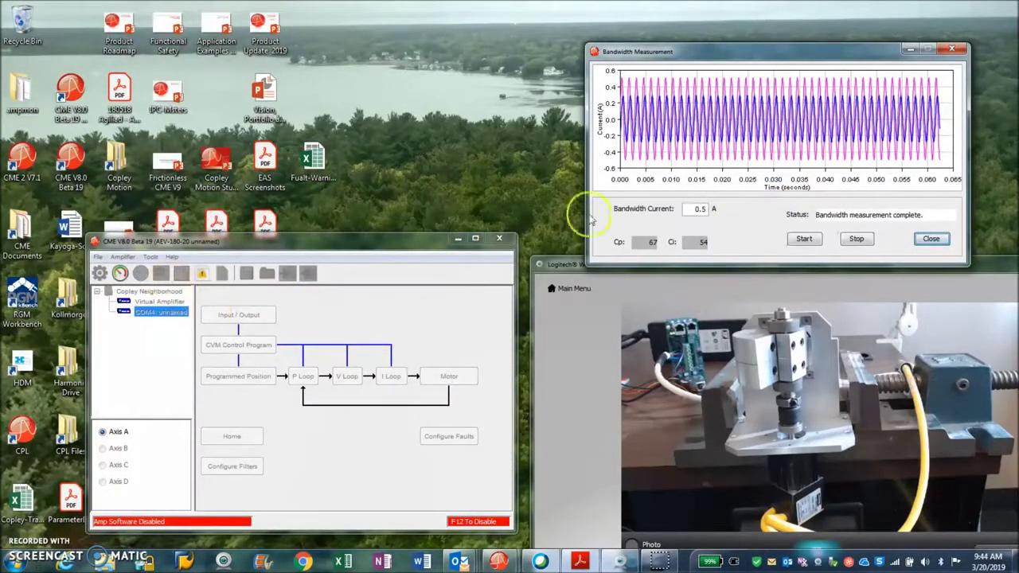
left_click(953, 52)
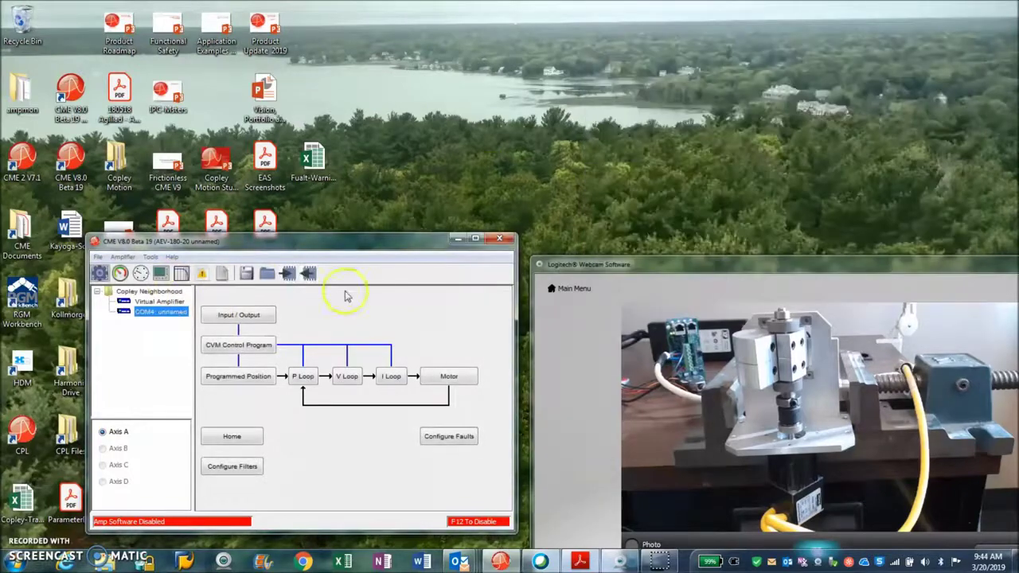
- Open the scope, apply the square wave function generator to Current at 0.37 A and 100 Hz, and start it with the trace settings shown
left_click(161, 274)
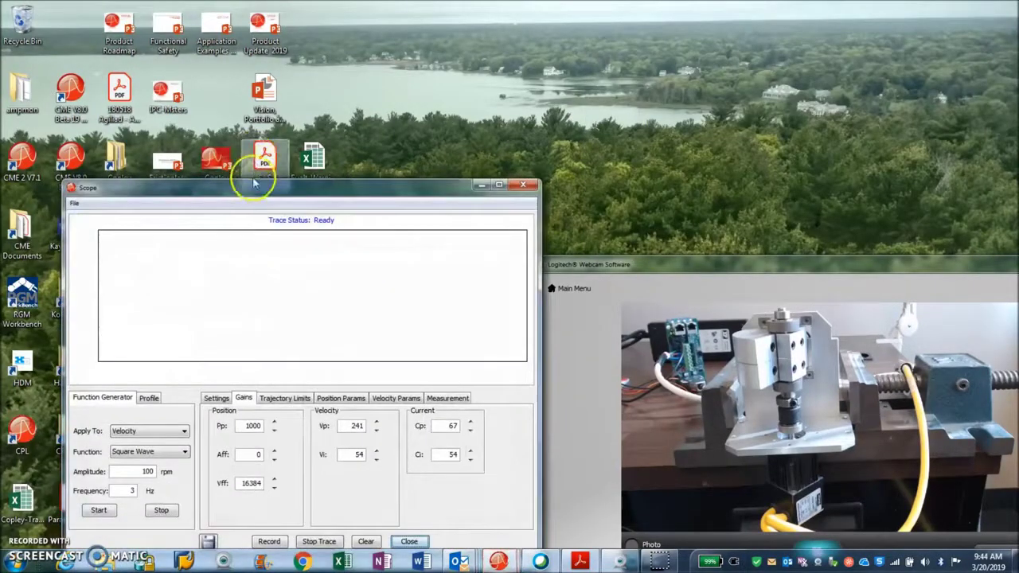
left_click_drag(253, 183, 259, 96)
left_click(157, 344)
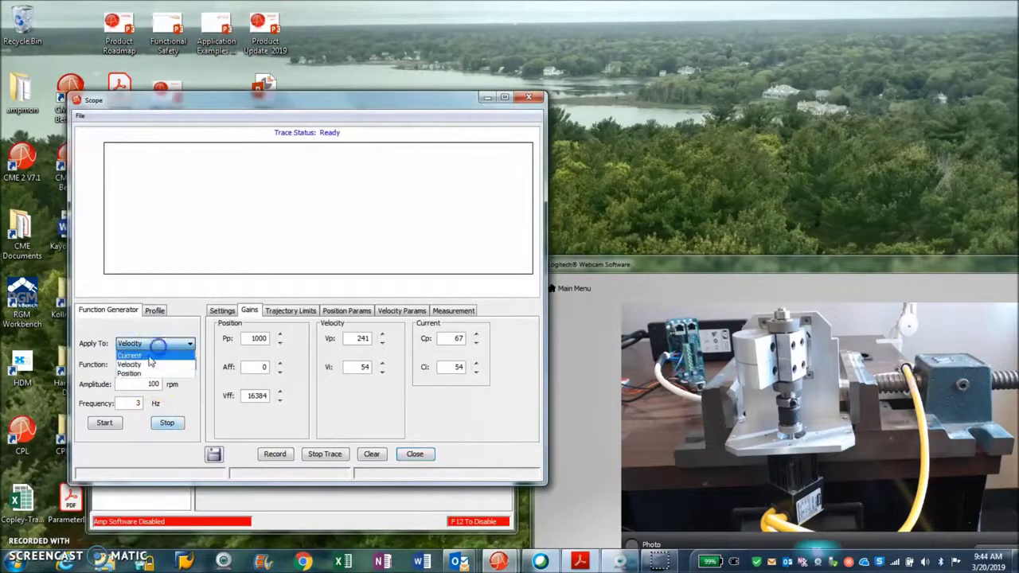
left_click(150, 357)
left_click(222, 310)
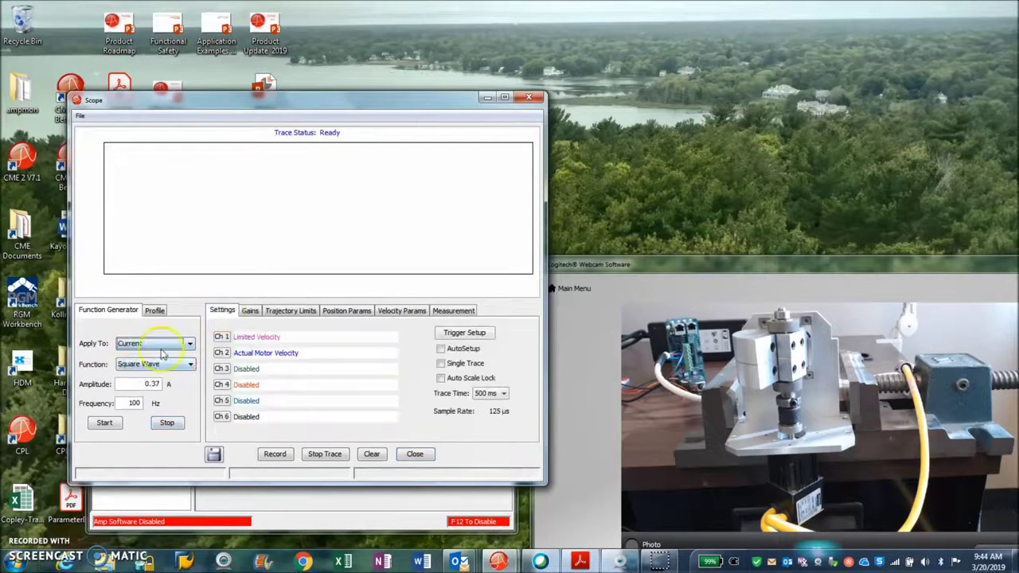
left_click(107, 428)
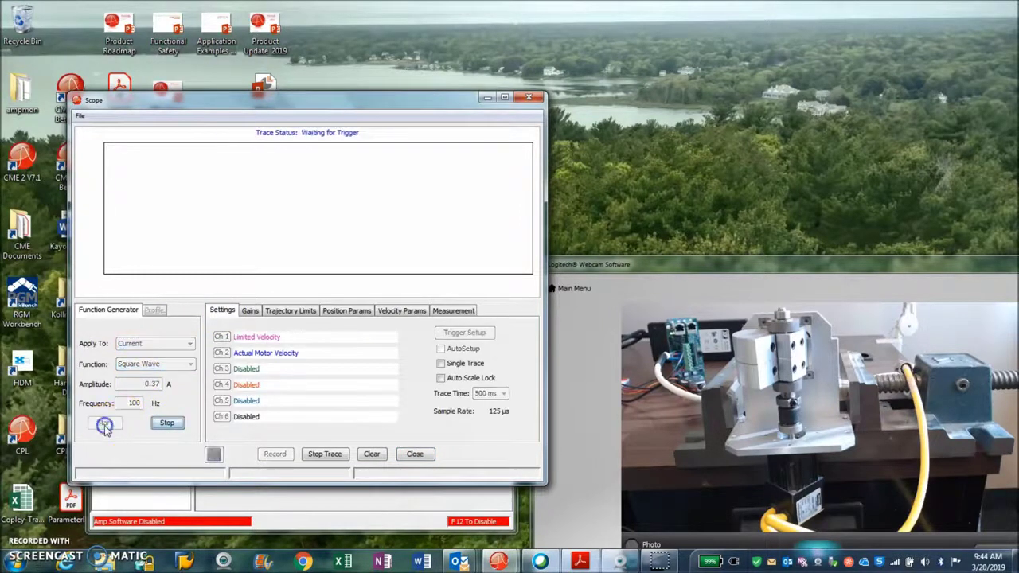
- Restart the current square wave with AutoSetup enabled to trace commanded and actual current, and stop the function generator
left_click(166, 422)
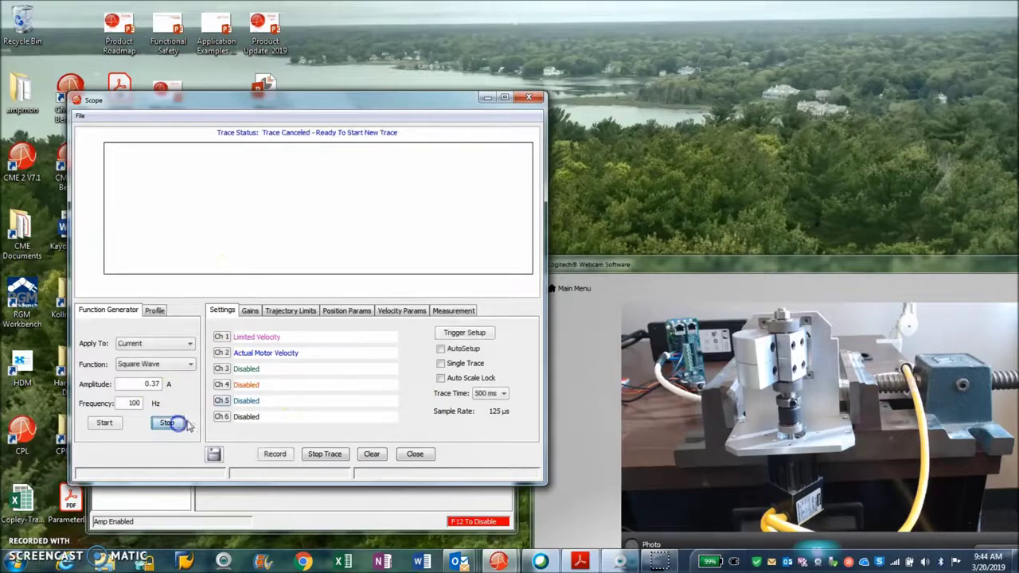
left_click(440, 349)
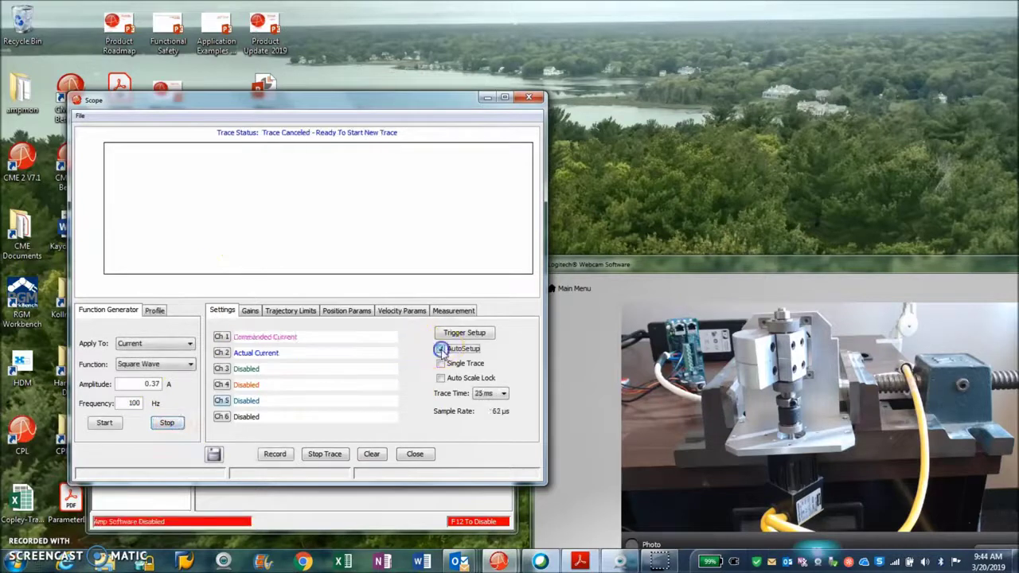
left_click(104, 423)
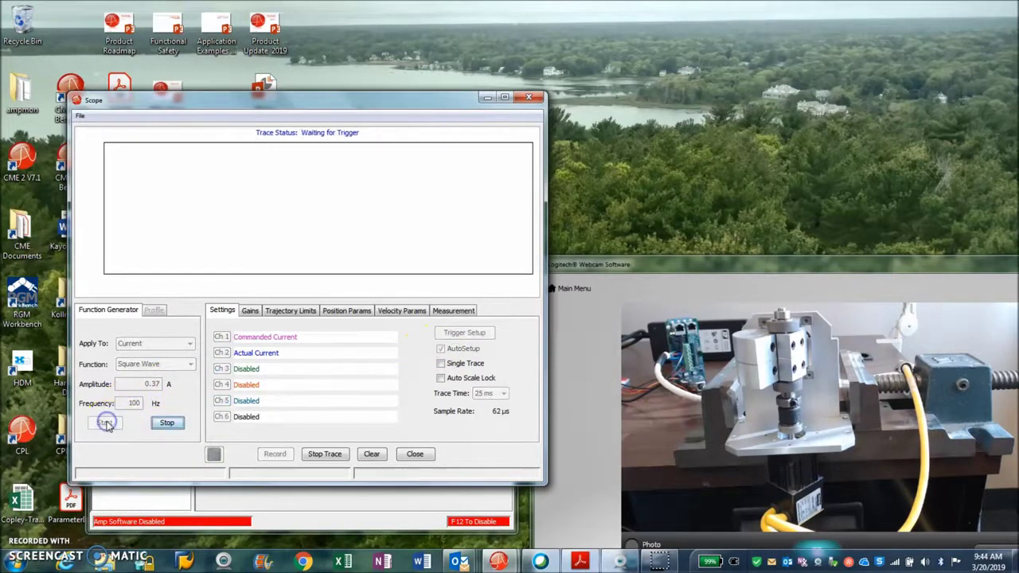
left_click(166, 422)
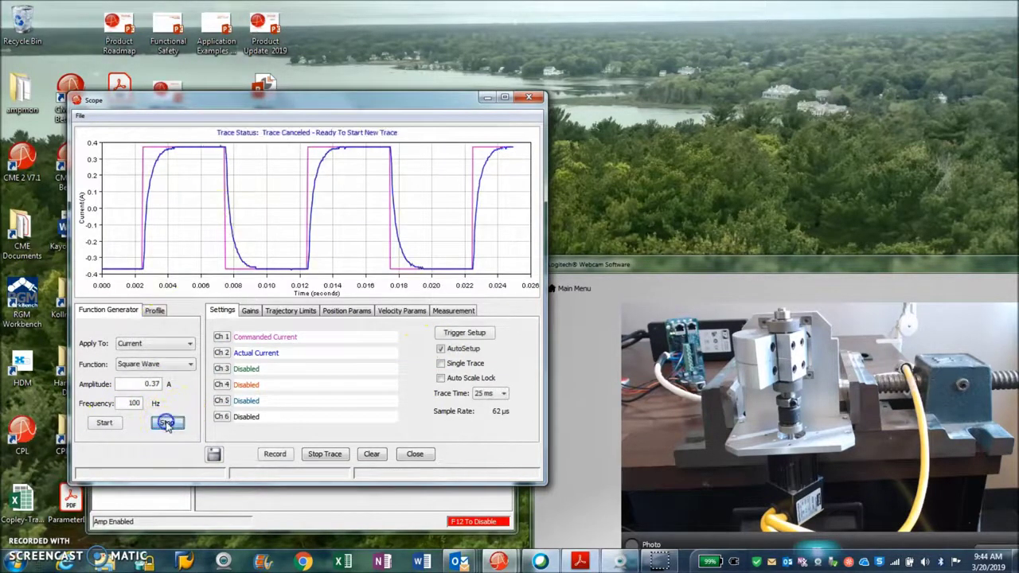
- Apply the square wave function generator to Velocity with an amplitude of 100 rpm and a frequency of 3 Hz
left_click(151, 344)
left_click(141, 362)
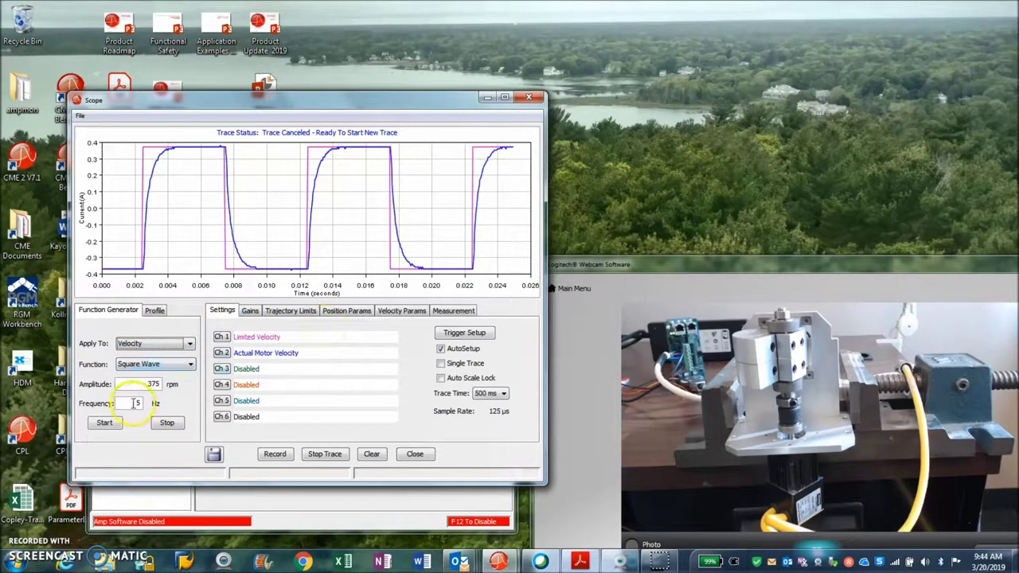
left_click_drag(134, 404, 145, 408)
double_click(151, 384)
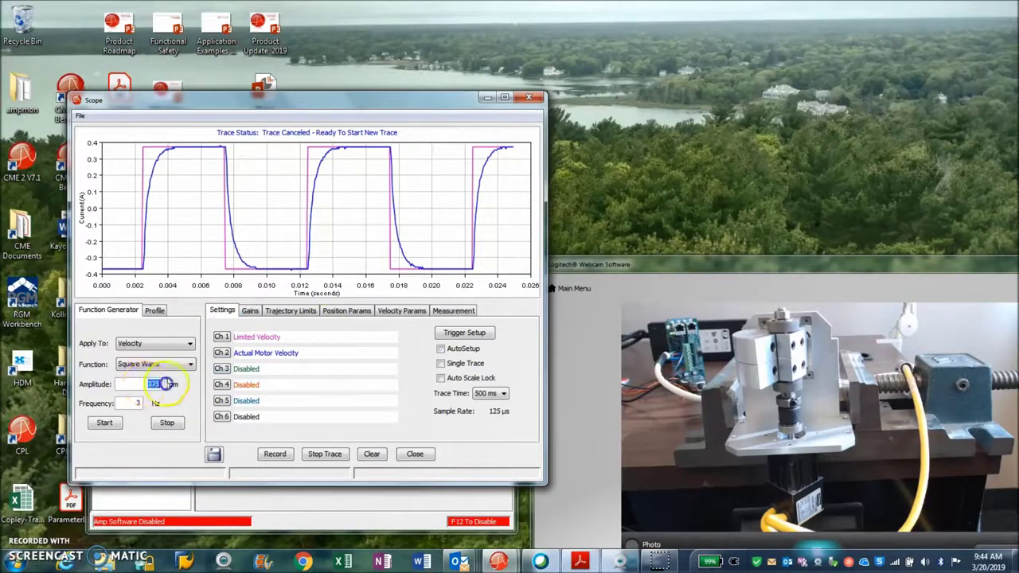
type("100")
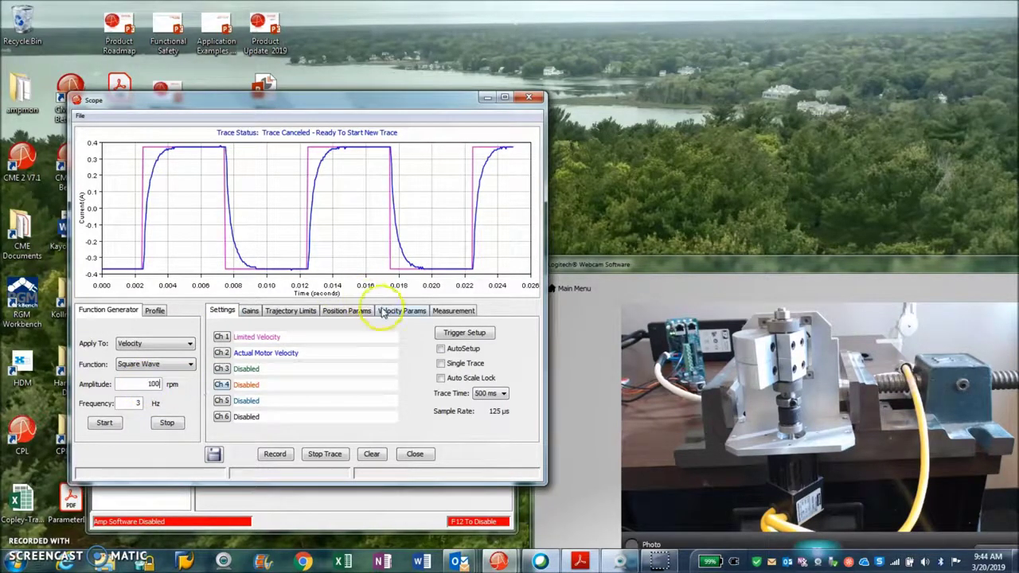
- Set the velocity acceleration limit to 500 rps², lower the deceleration limit as well, and start the function generator
left_click(398, 310)
left_click_drag(399, 356, 476, 366)
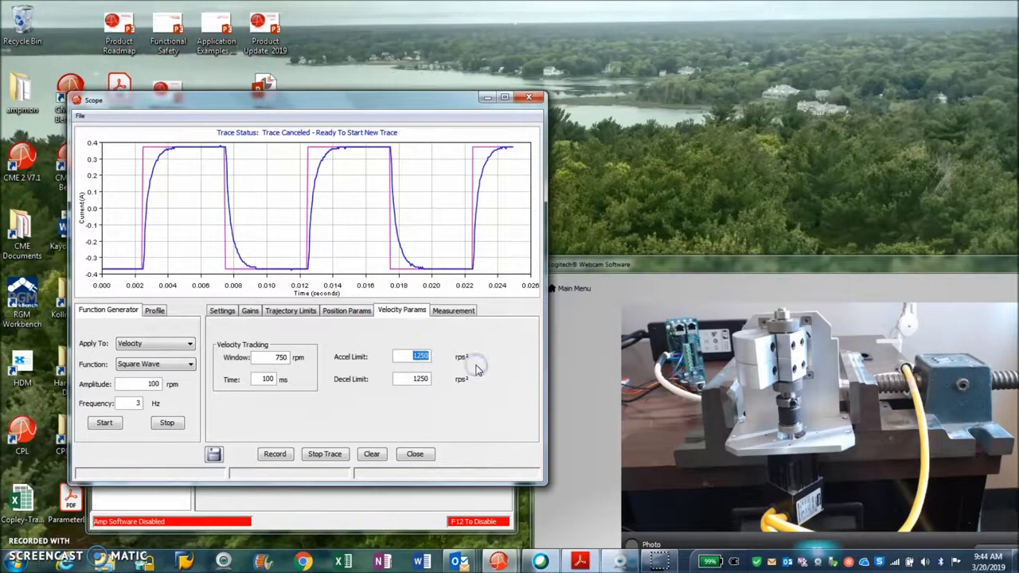
type("500")
left_click(409, 379)
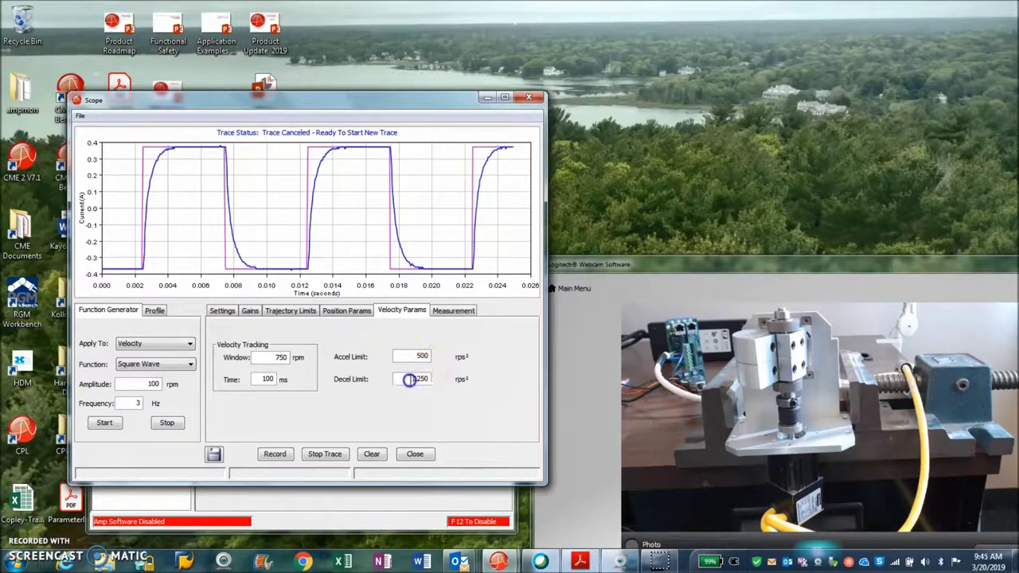
type("50")
left_click(409, 355)
left_click(222, 310)
left_click(104, 423)
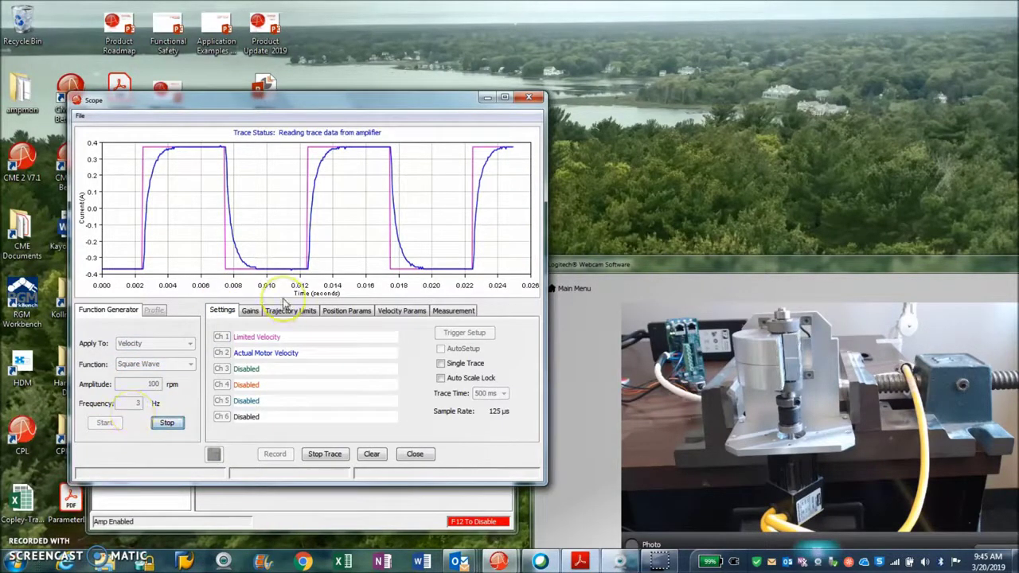
- With the velocity square wave running, try velocity proportional gains Vp of 500 and 100, and set Vp to 1000
left_click(249, 311)
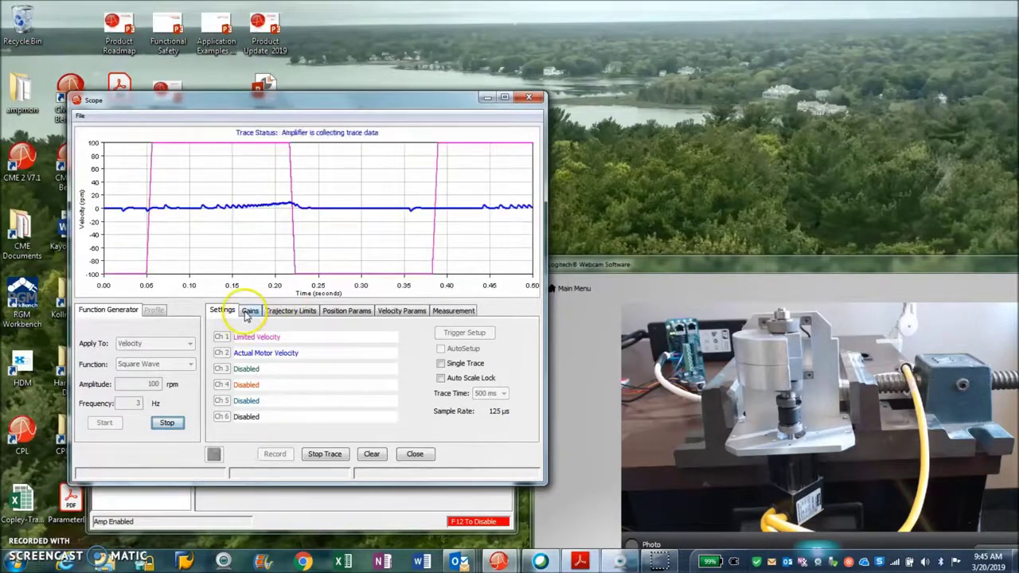
left_click_drag(353, 338, 404, 340)
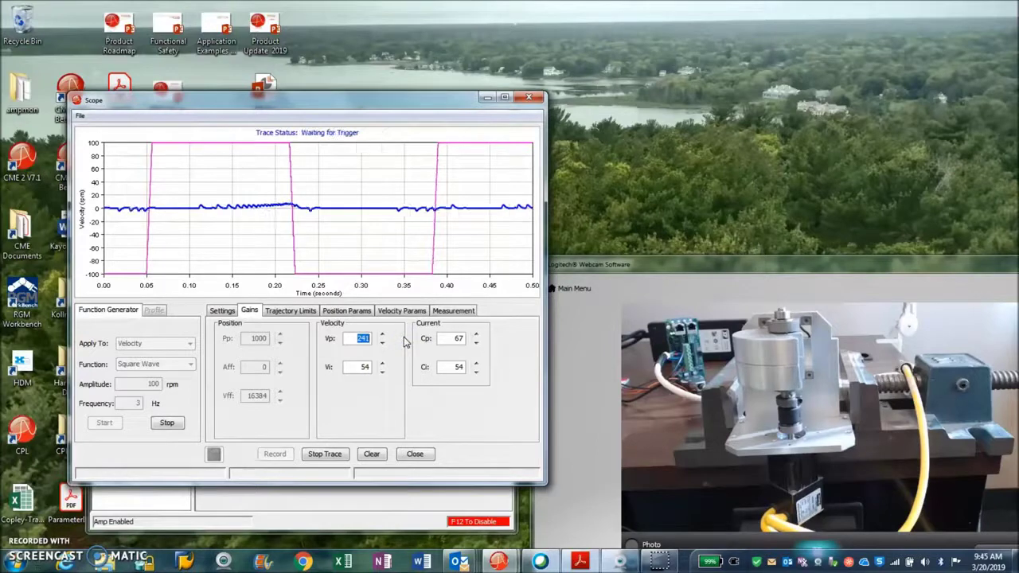
type("500")
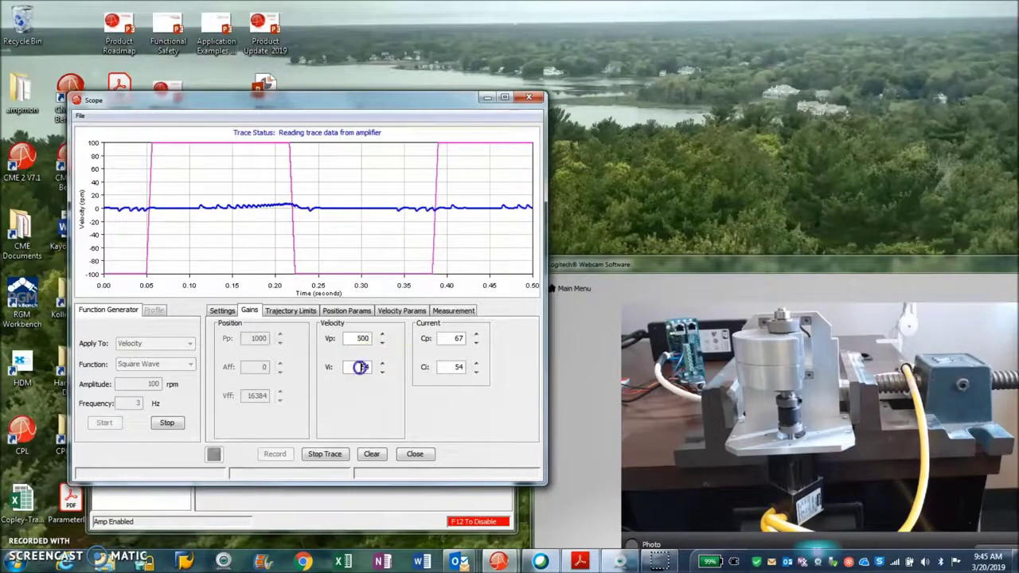
left_click(386, 342)
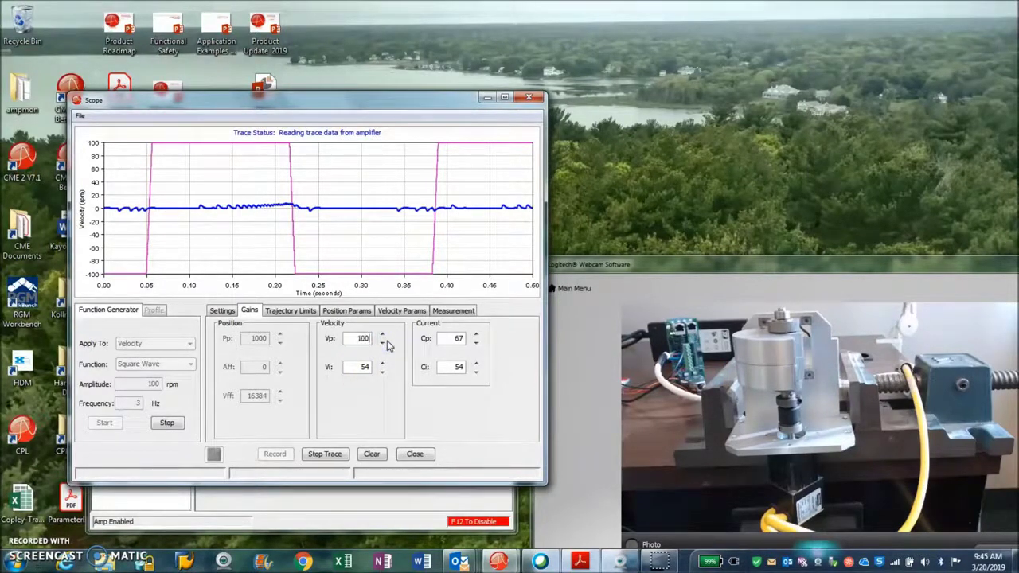
left_click(363, 371)
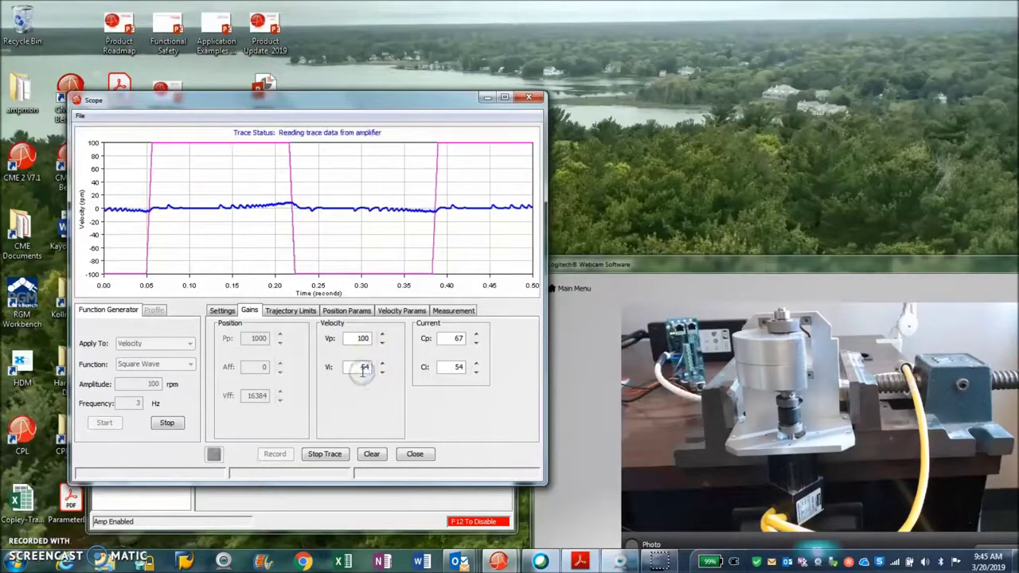
left_click(362, 337)
left_click(362, 366)
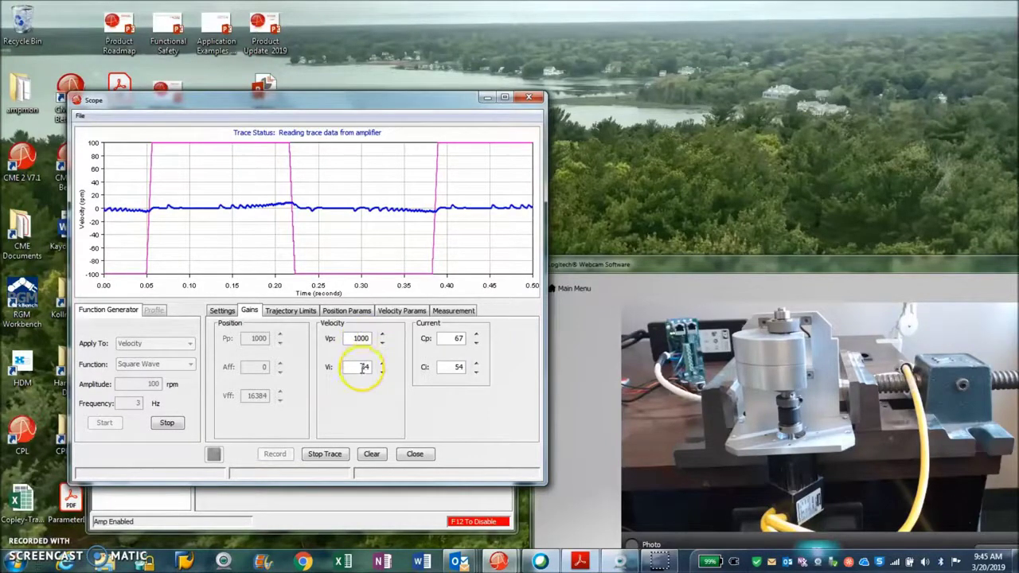
- Open the filter configuration and apply a 1 pole, 200 Hz Butterworth low pass to the velocity loop's Output Filter 1
left_click_drag(320, 96, 479, 43)
left_click_drag(205, 245, 194, 251)
left_click(220, 474)
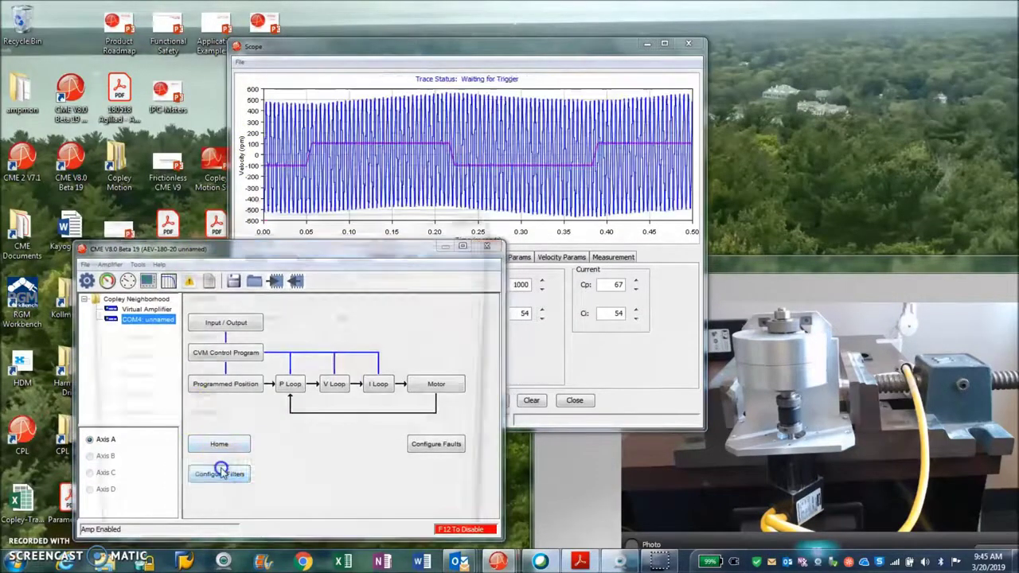
left_click(185, 237)
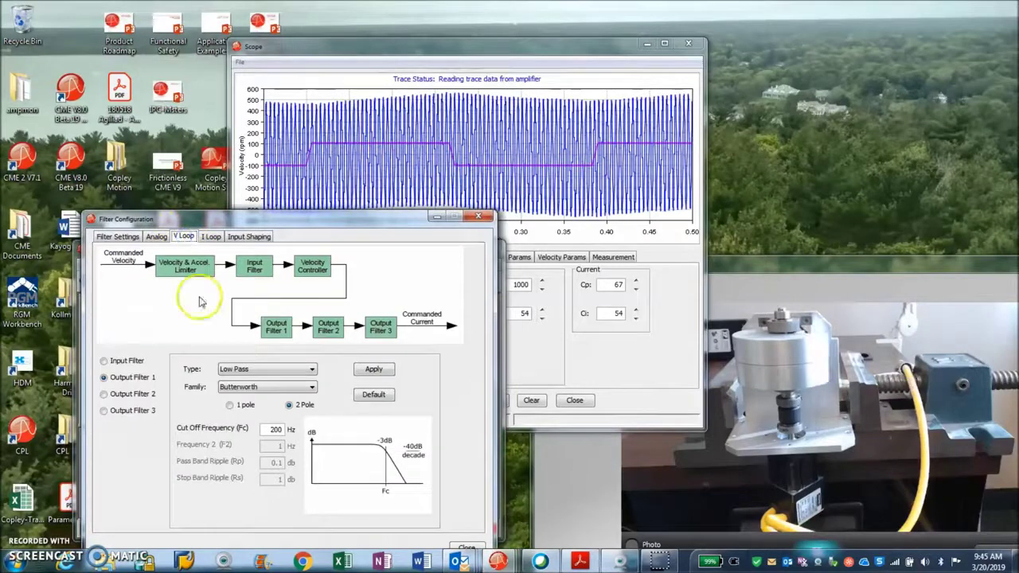
left_click(373, 368)
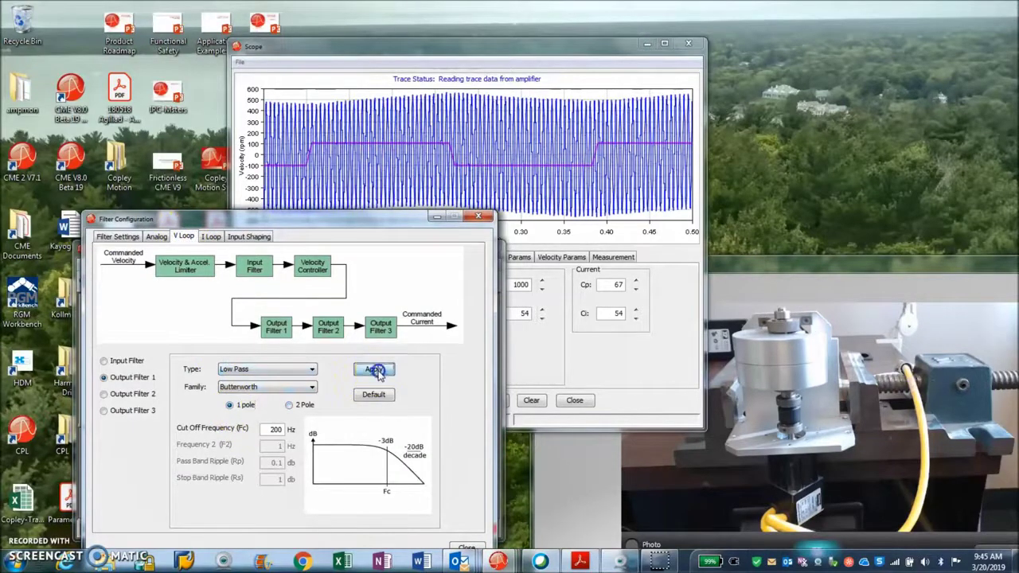
- Try cut-off frequencies of 100 Hz and 50 Hz on the velocity loop's Output Filter 1
left_click(271, 430)
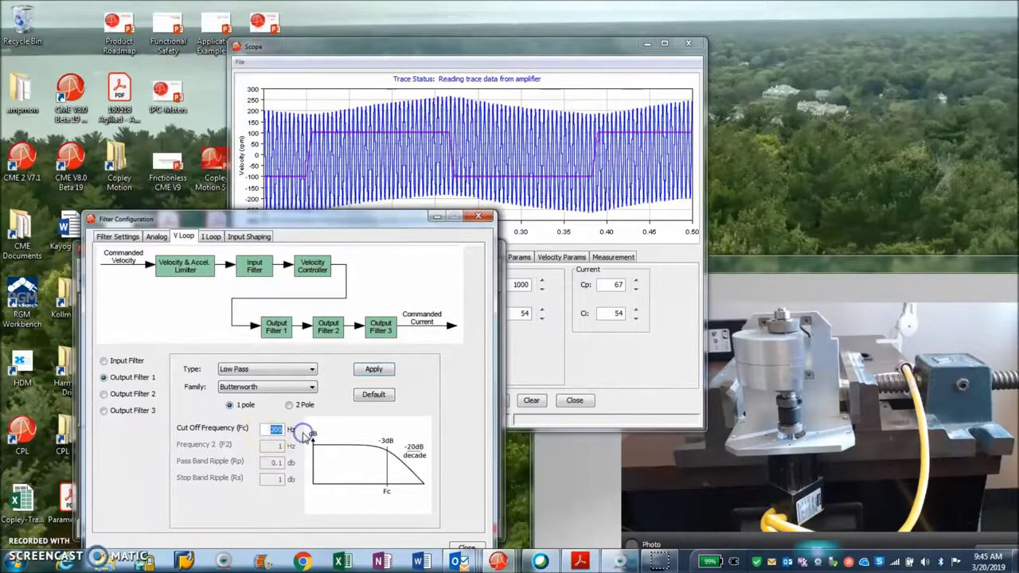
type("100")
left_click(367, 370)
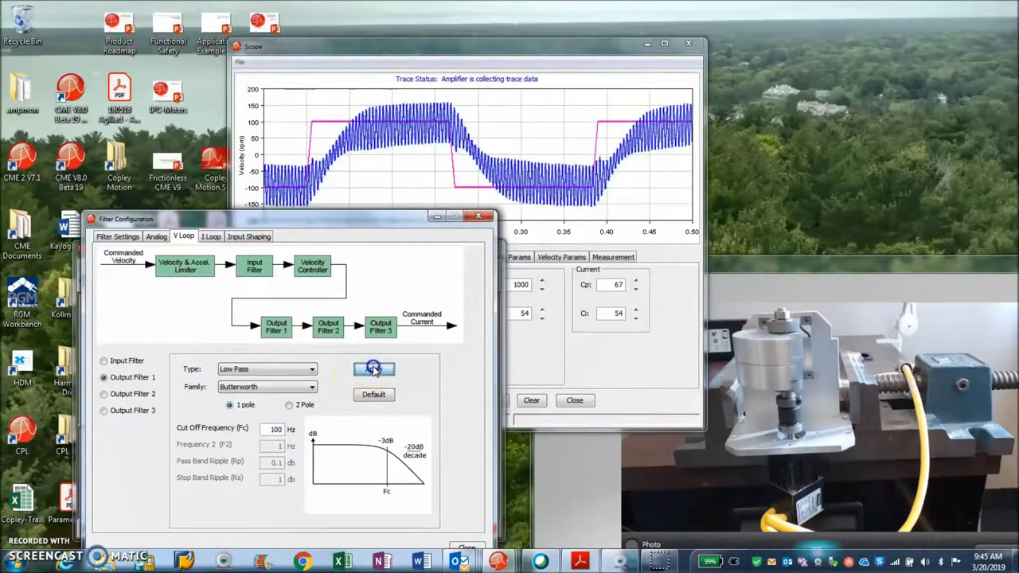
left_click(264, 429)
double_click(264, 429)
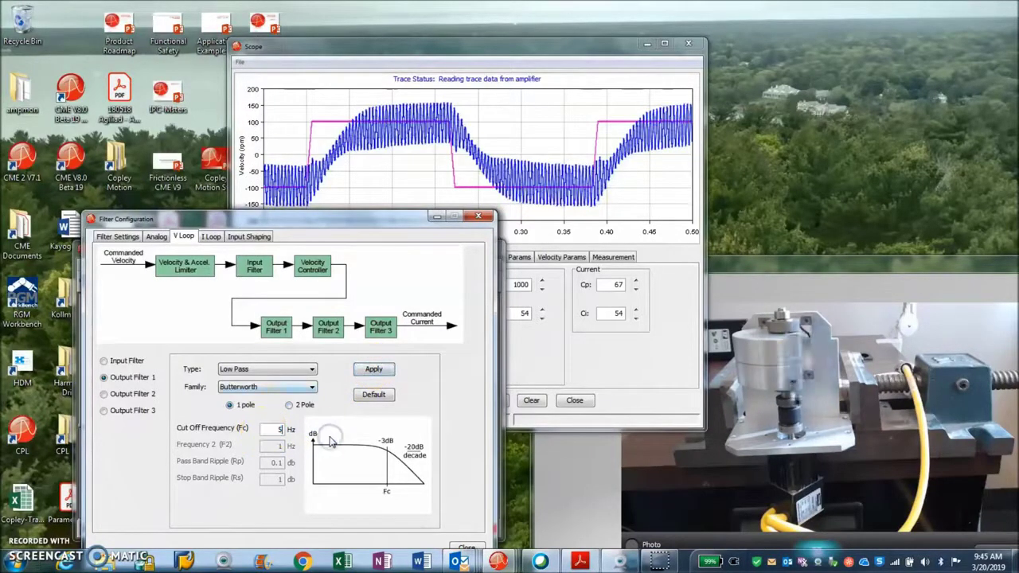
type("50")
left_click(371, 369)
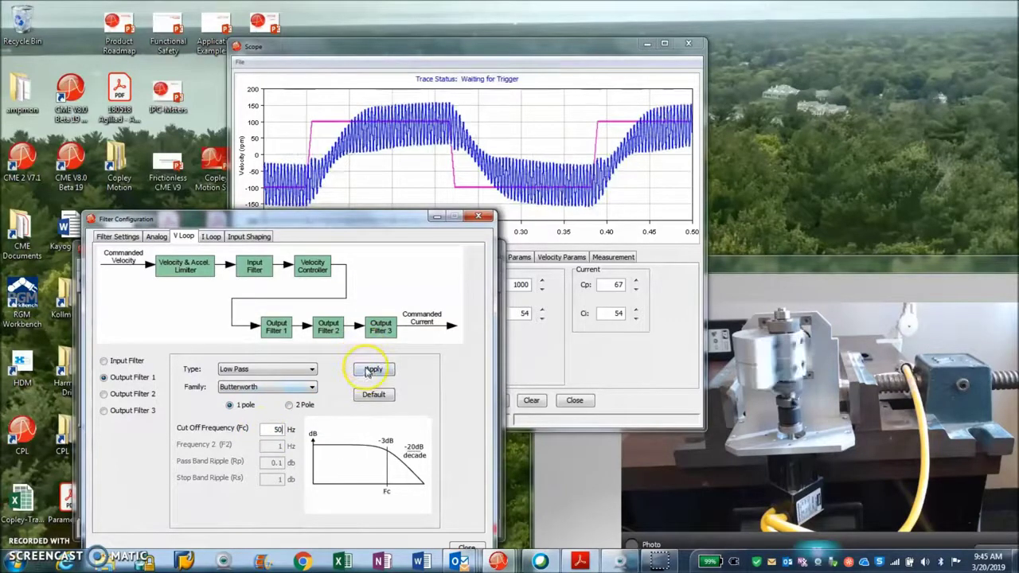
- Apply a cut-off frequency of 25 Hz to the velocity loop's Output Filter 1 and close the filter configuration
left_click(279, 443)
double_click(285, 430)
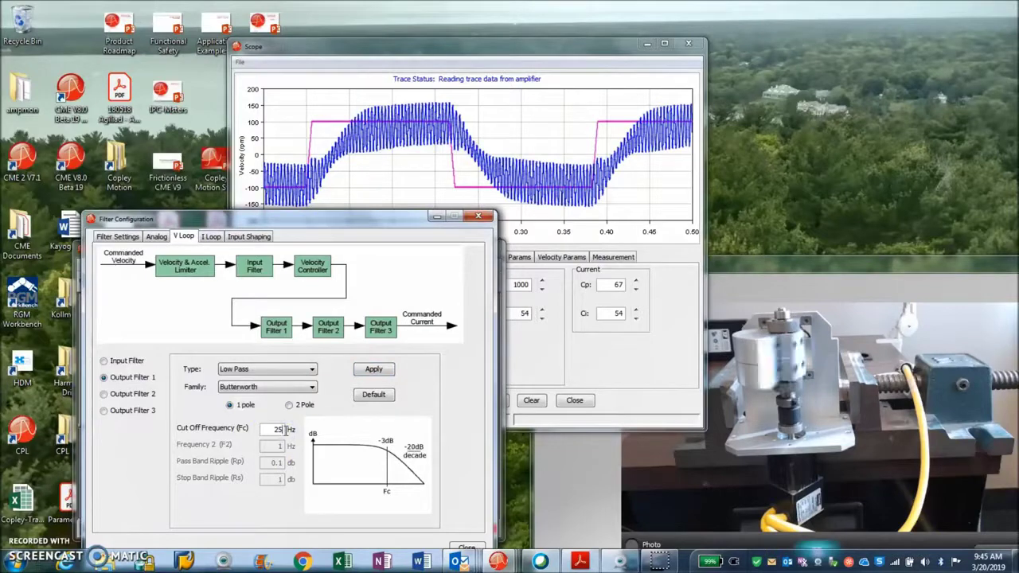
type("25")
left_click(380, 369)
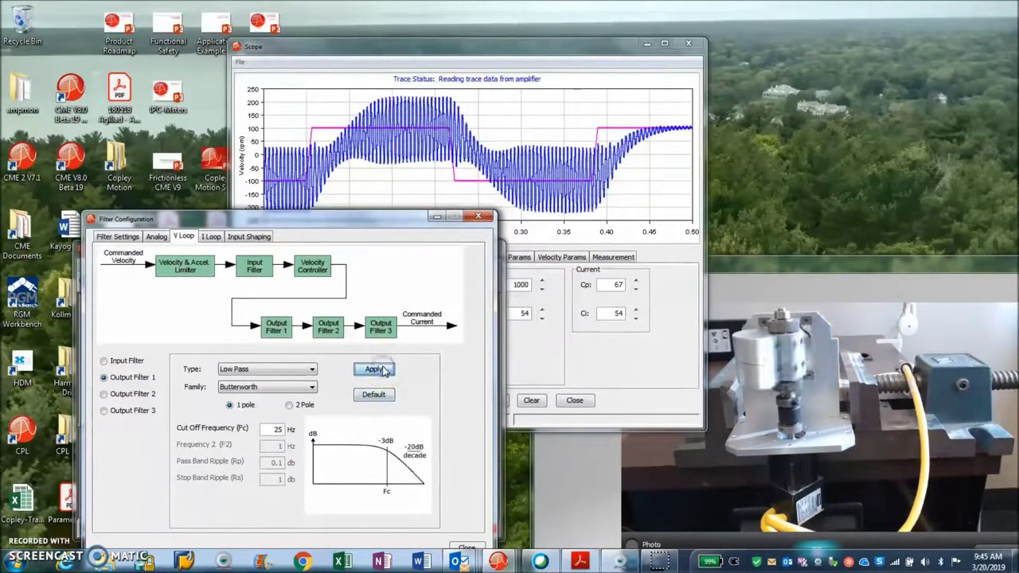
left_click(477, 215)
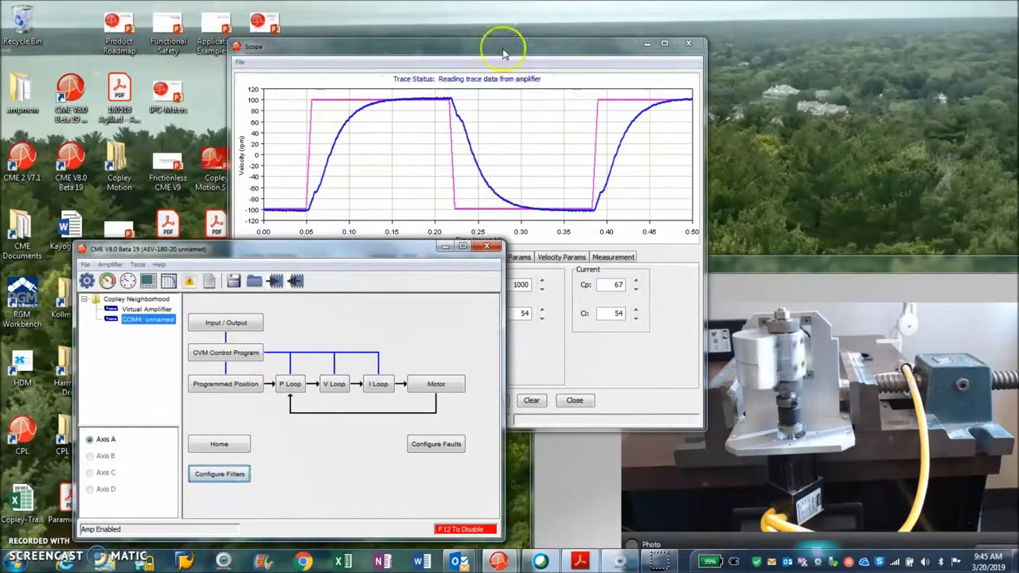
- Try velocity proportional gains Vp of 2000 and 3000 on the running velocity trace
left_click_drag(504, 45, 431, 48)
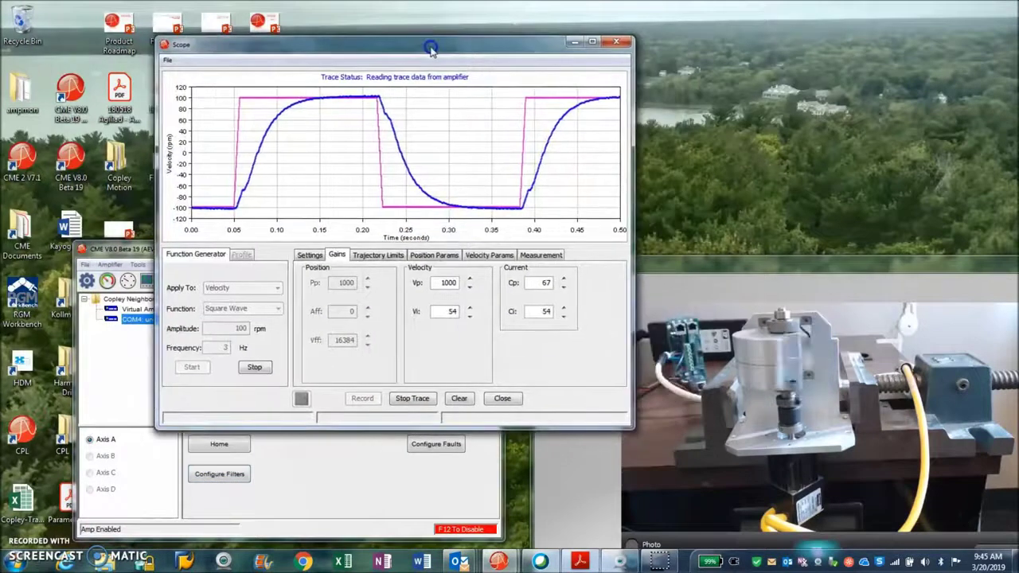
left_click(441, 283)
type("2000")
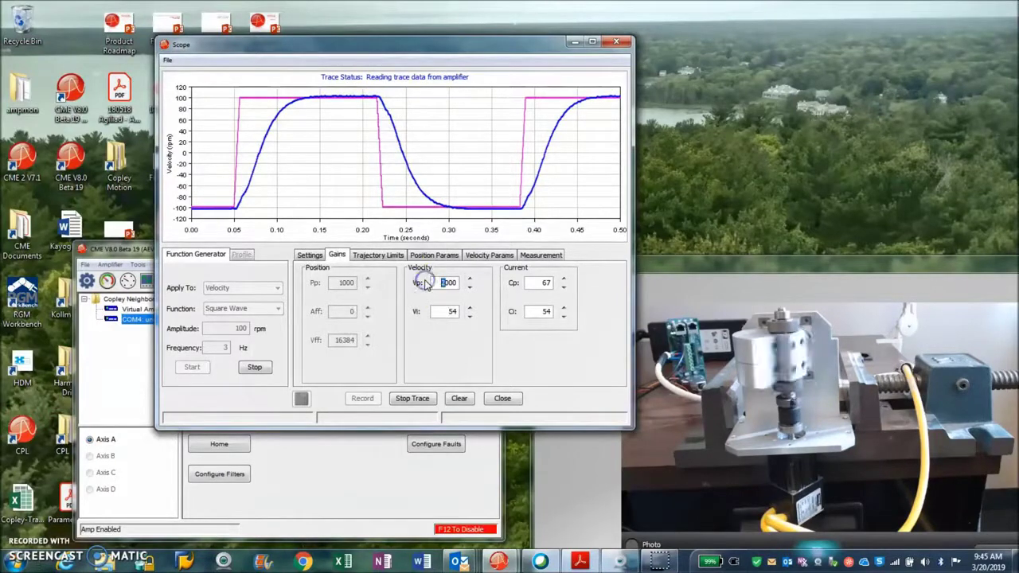
left_click(444, 311)
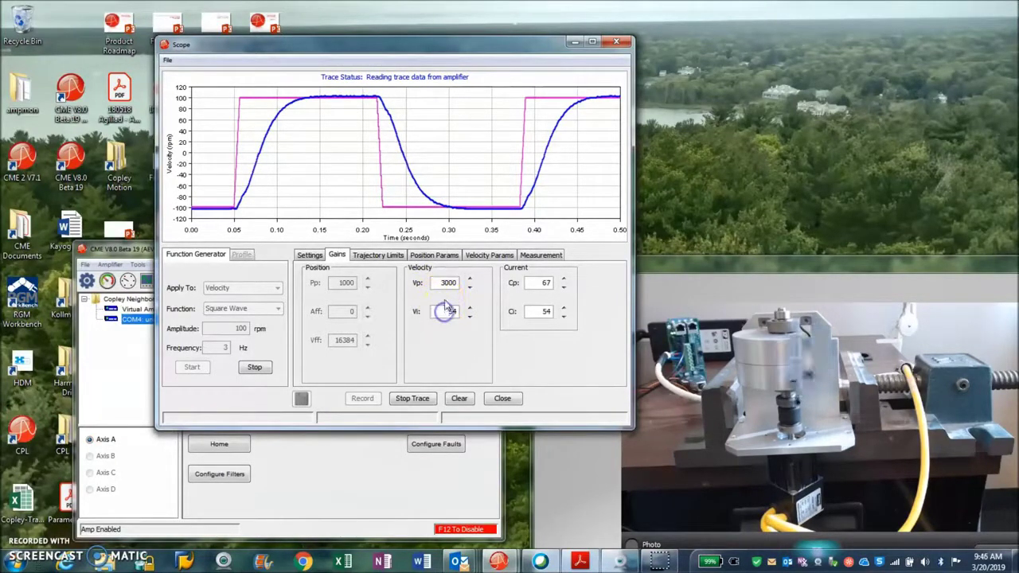
- Set the velocity proportional gain Vp to 1500
left_click(423, 285)
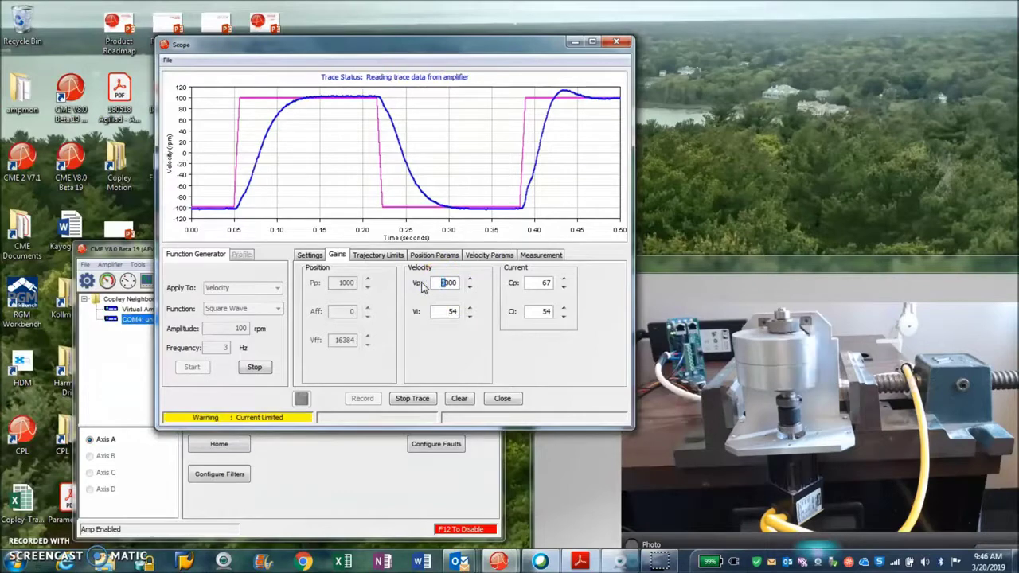
left_click(481, 289)
type("1")
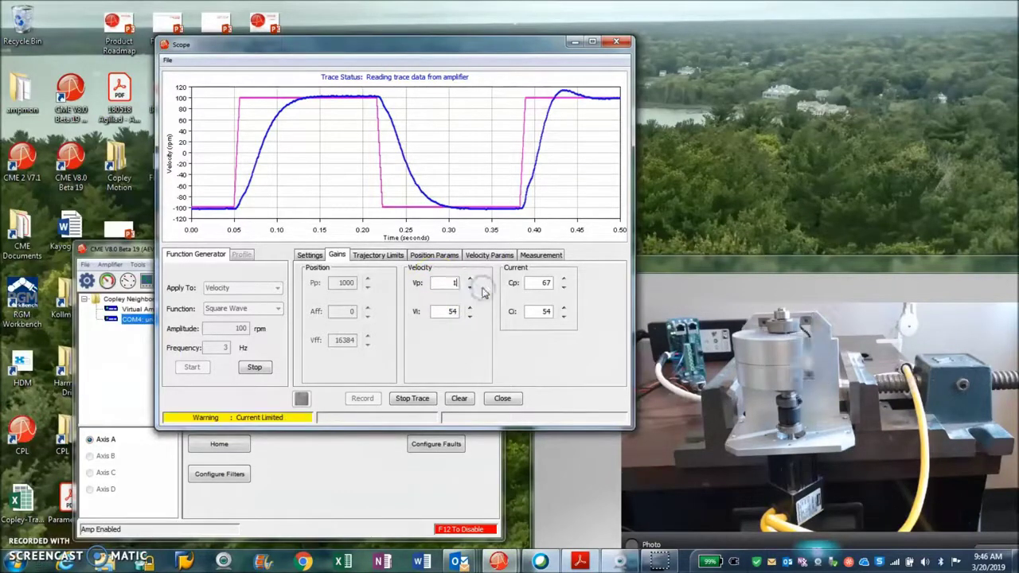
type("500")
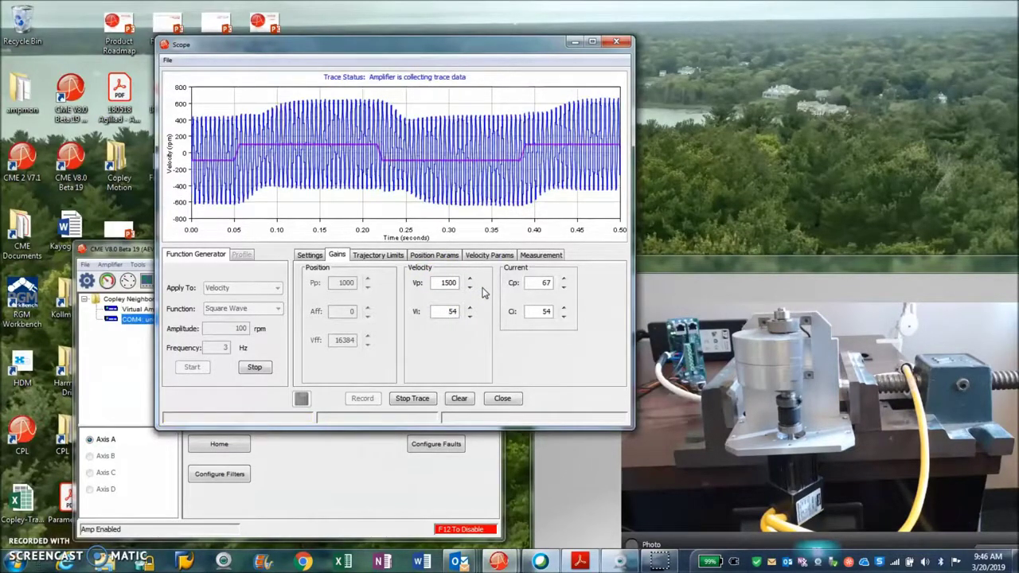
key("Tab")
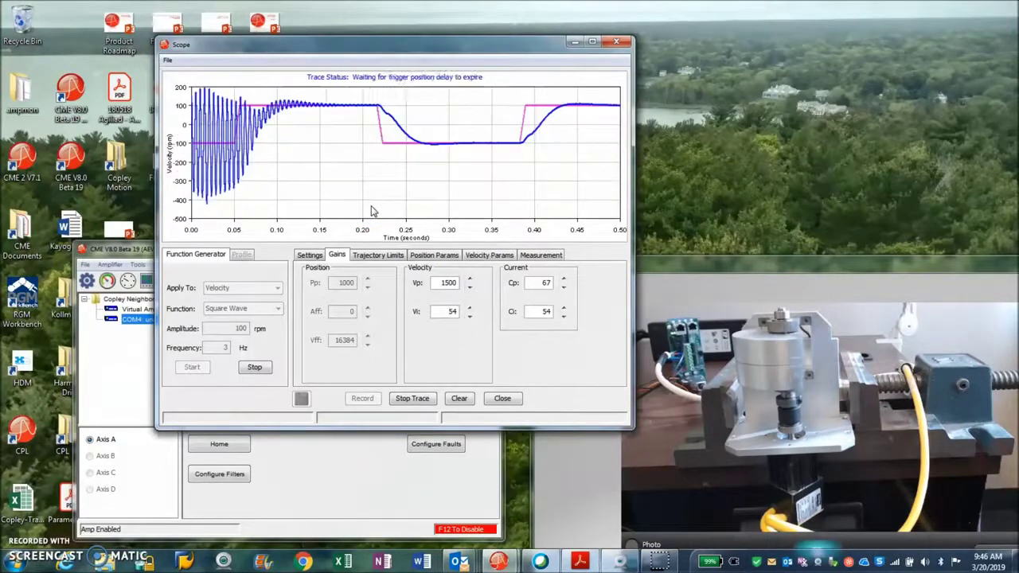
- Set the velocity integral gain Vi to 150
double_click(448, 312)
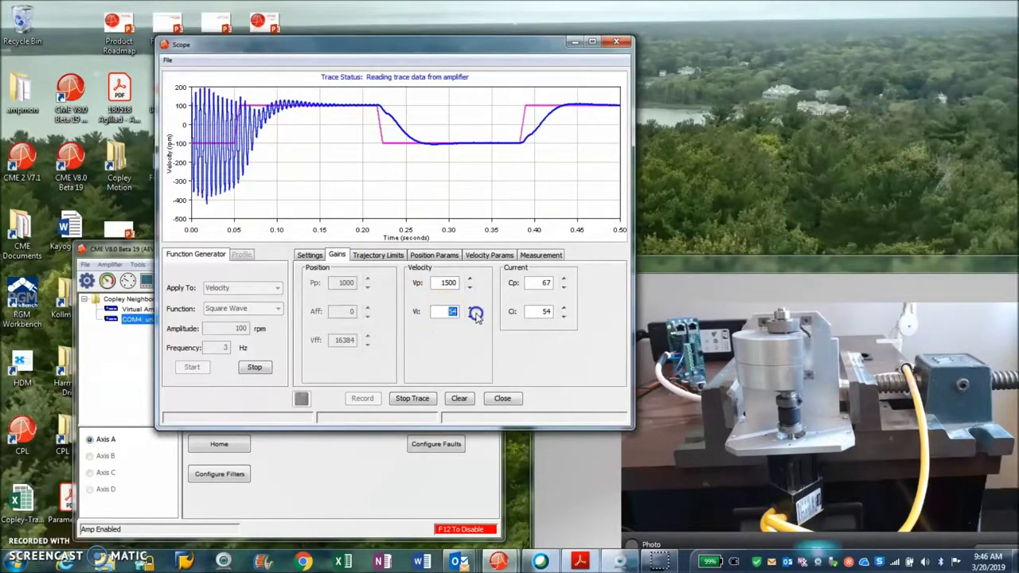
type("150")
double_click(449, 287)
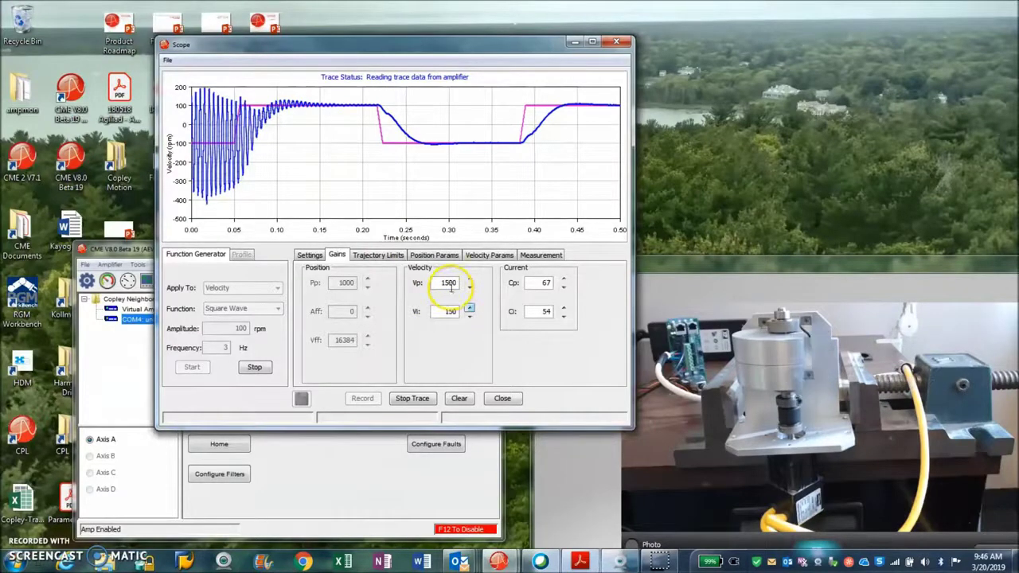
- Set the velocity integral gain Vi to 15 while the velocity trace is running
left_click(256, 95)
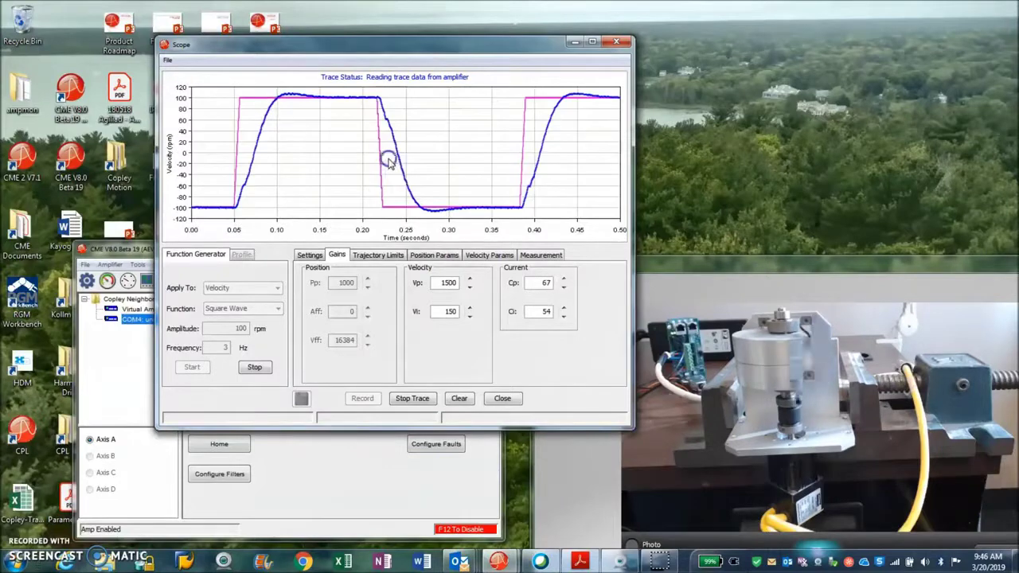
double_click(452, 310)
type("15")
left_click(445, 282)
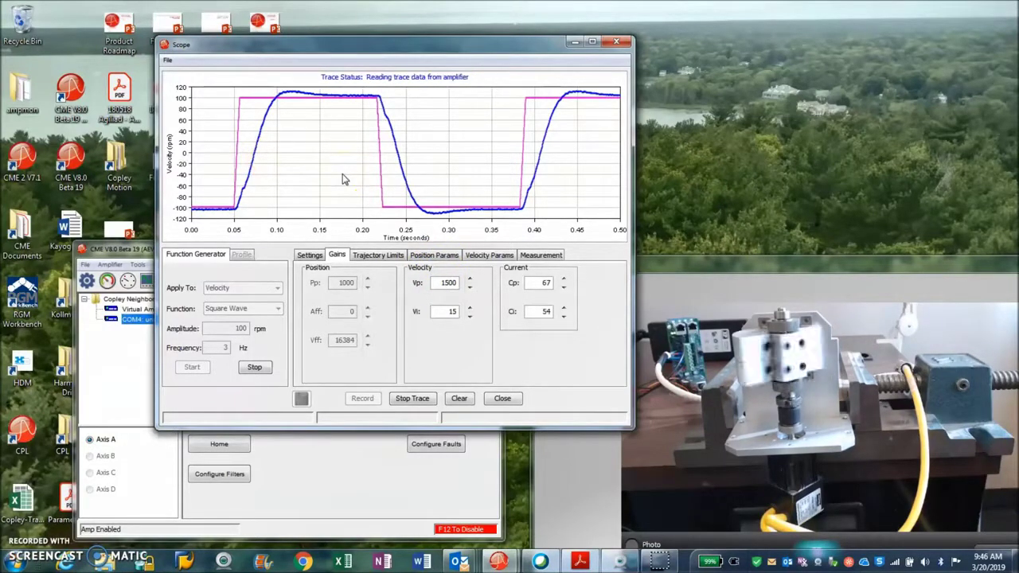
left_click(317, 390)
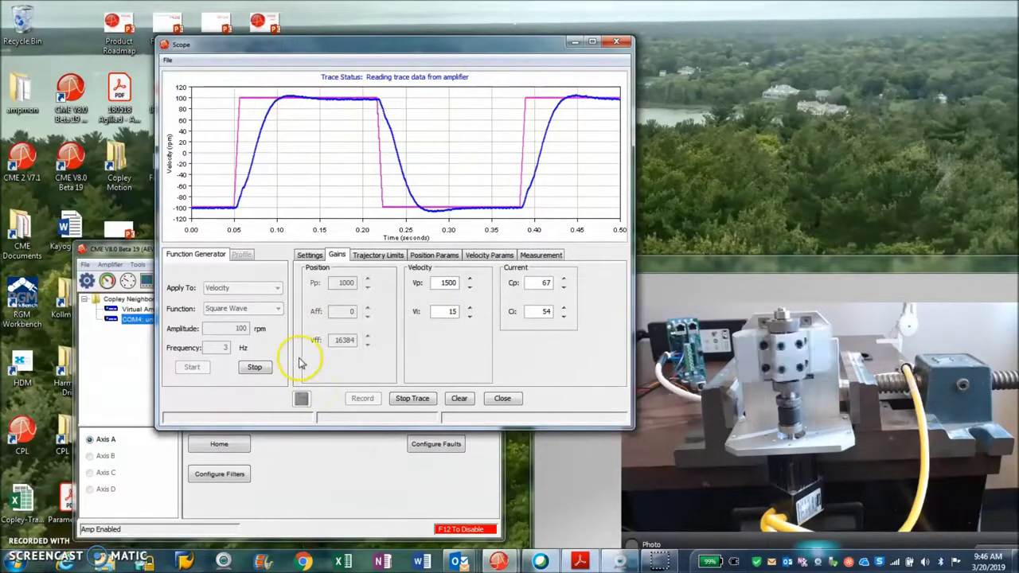
- Stop the square wave, enable AutoSetup for profile moves, and run a relative trapezoidal move of 2000 counts
left_click(262, 369)
left_click(241, 254)
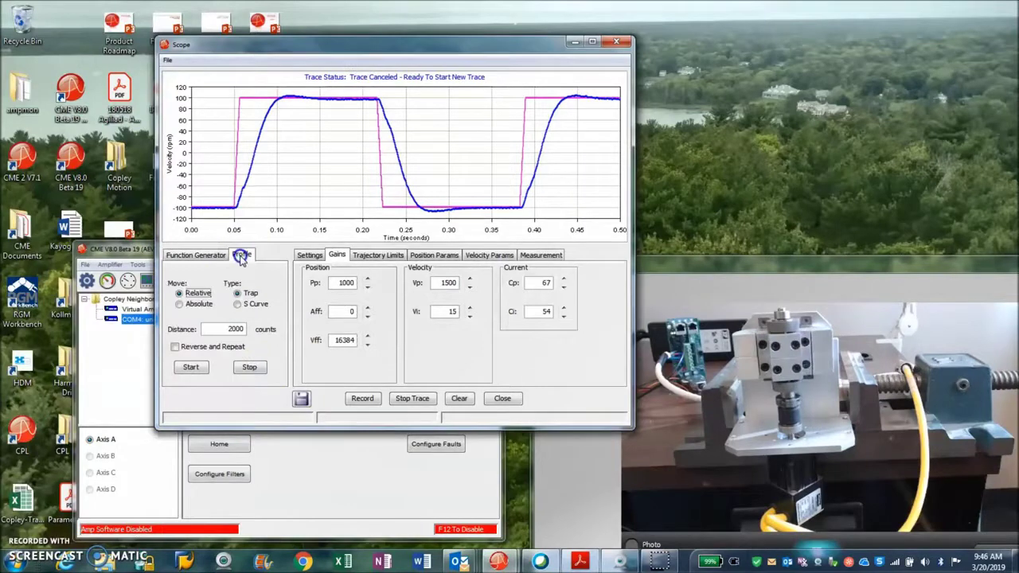
left_click(317, 258)
left_click(528, 293)
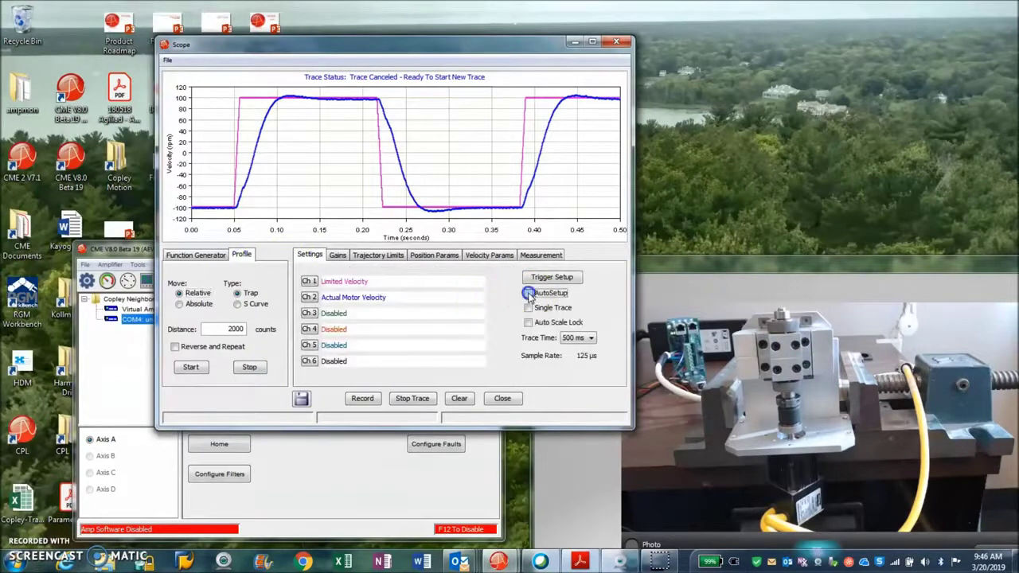
left_click(190, 367)
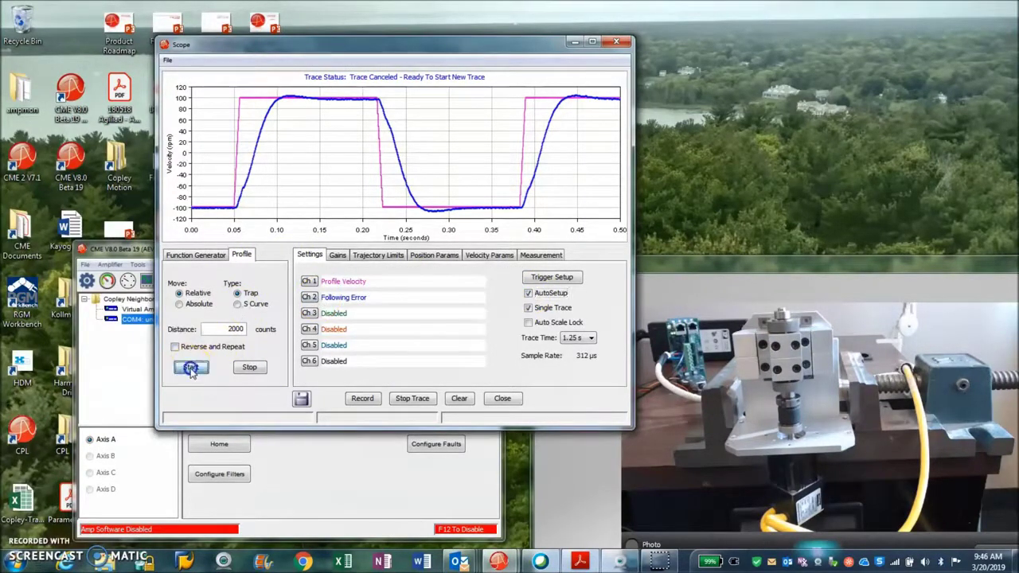
left_click(358, 292)
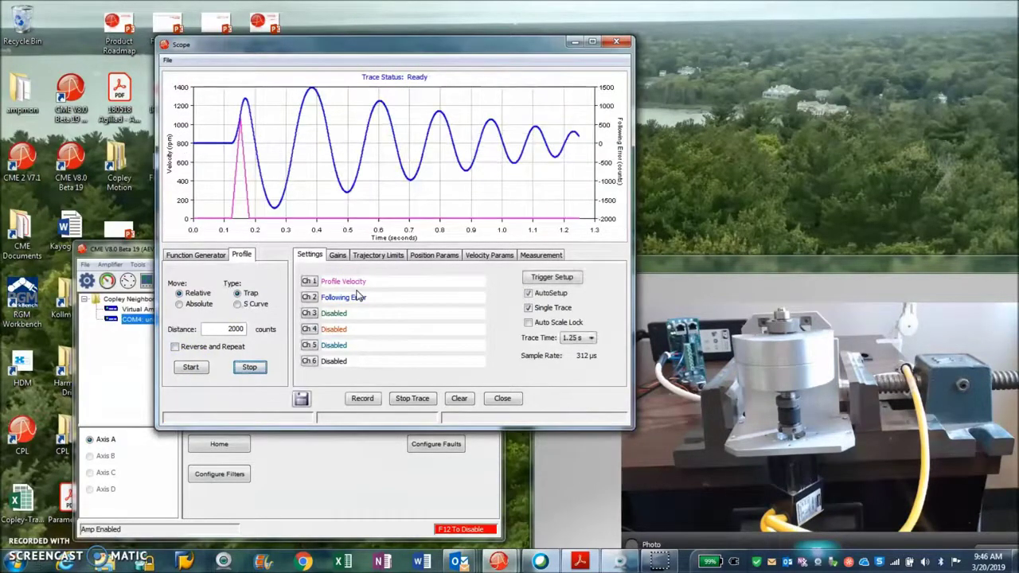
- Set the position proportional gain Pp to 100 and run the 2000-count profile move again
left_click(337, 255)
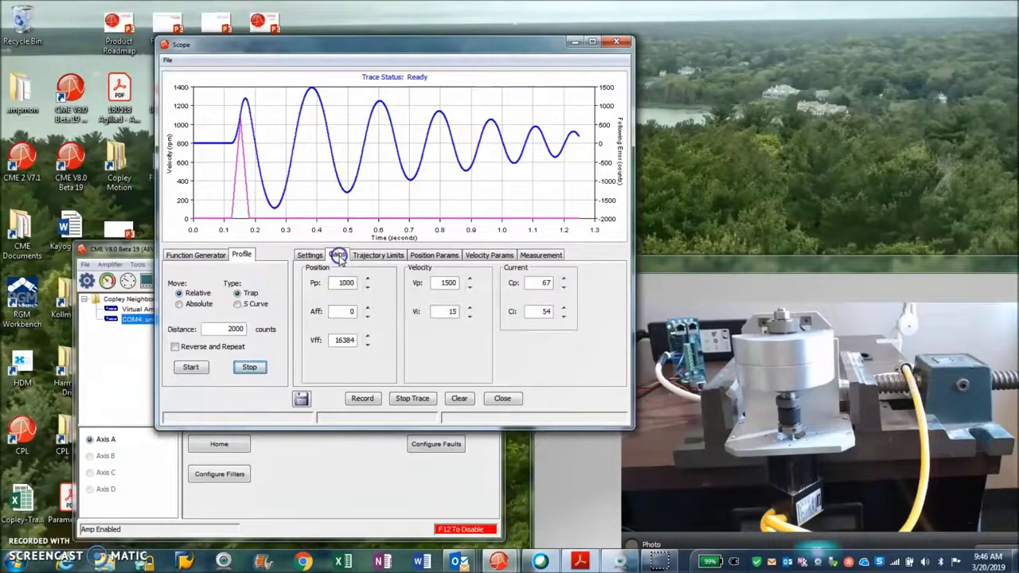
double_click(344, 283)
type("1")
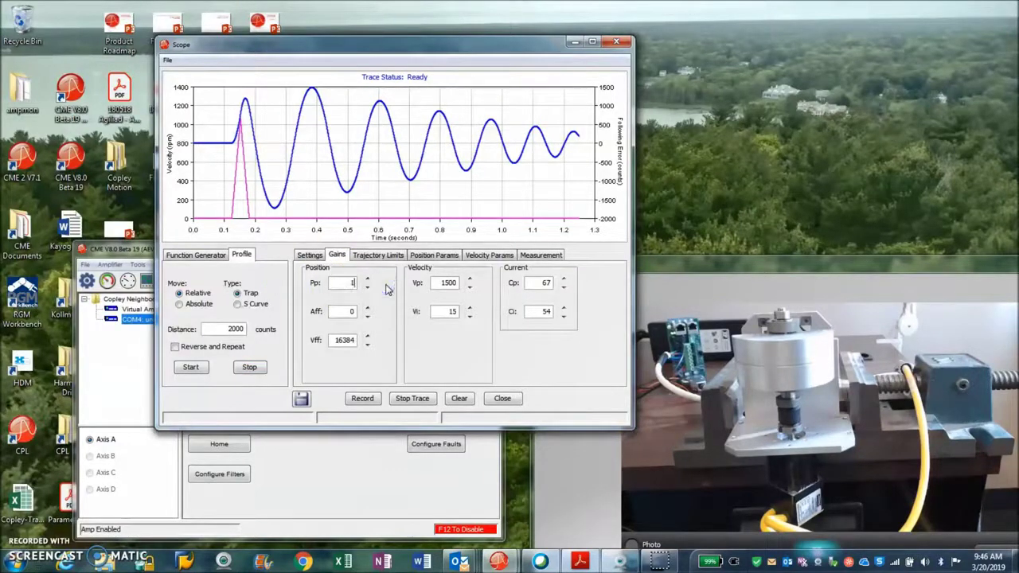
left_click(310, 255)
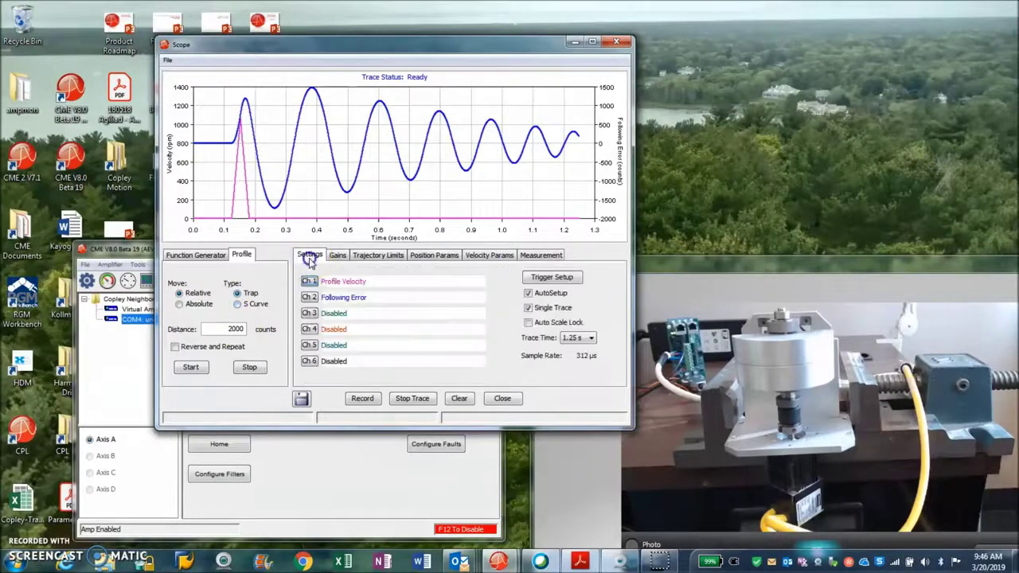
left_click(190, 367)
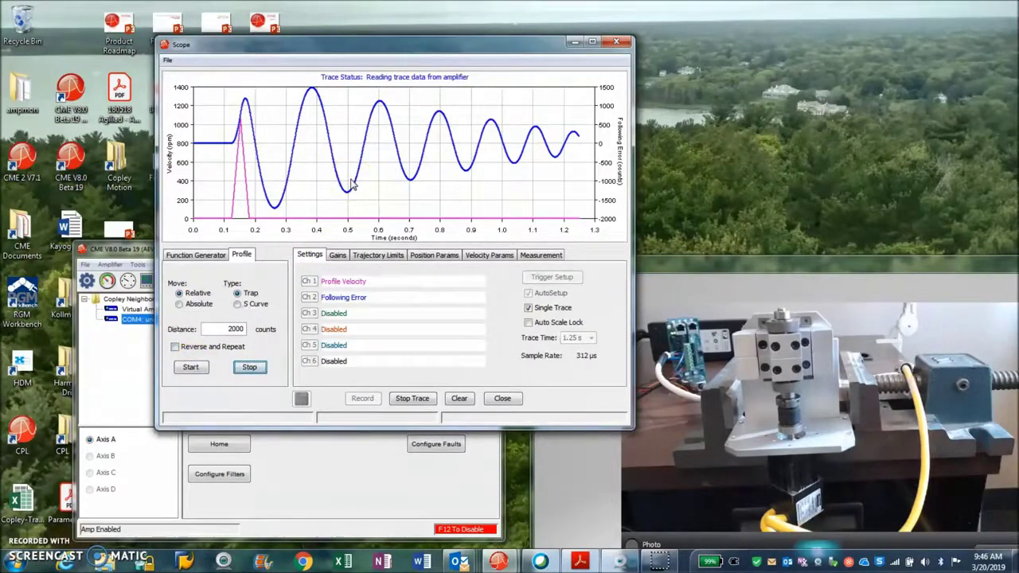
left_click(301, 162)
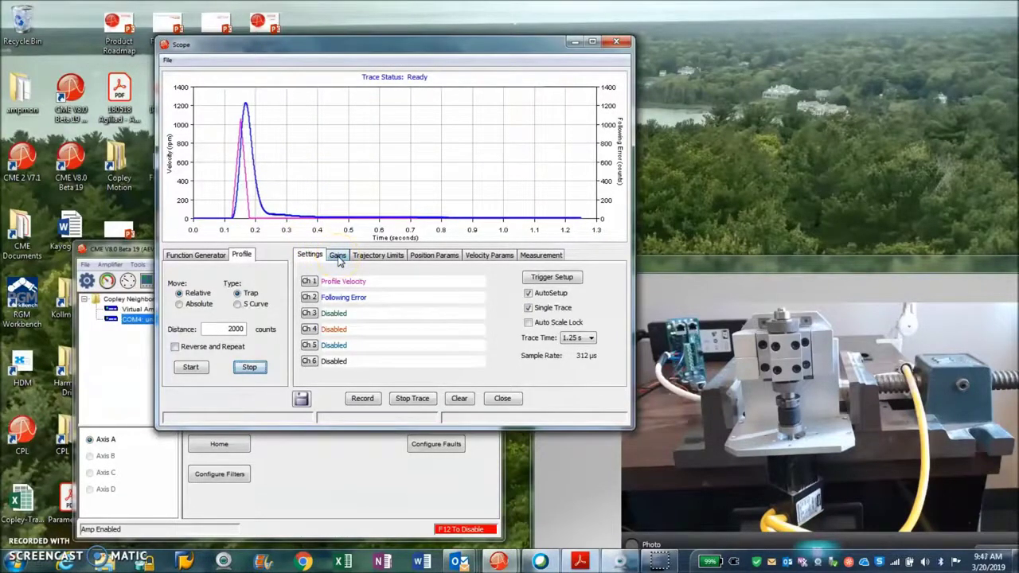
- Set the maximum trajectory velocity to 500 rpm and run the 2000-count profile move
left_click(379, 255)
left_click(515, 293)
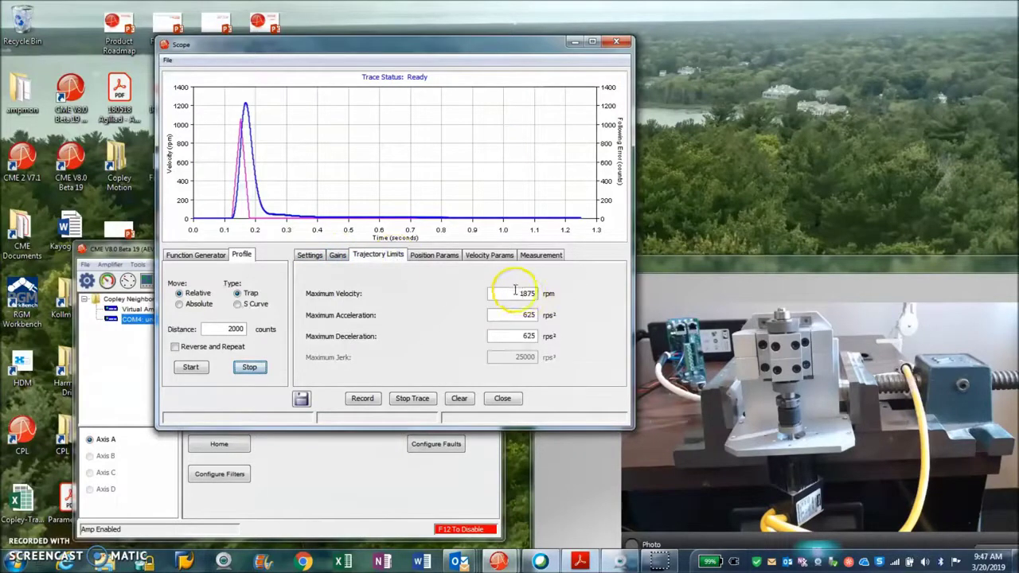
left_click_drag(515, 292, 570, 301)
type("500")
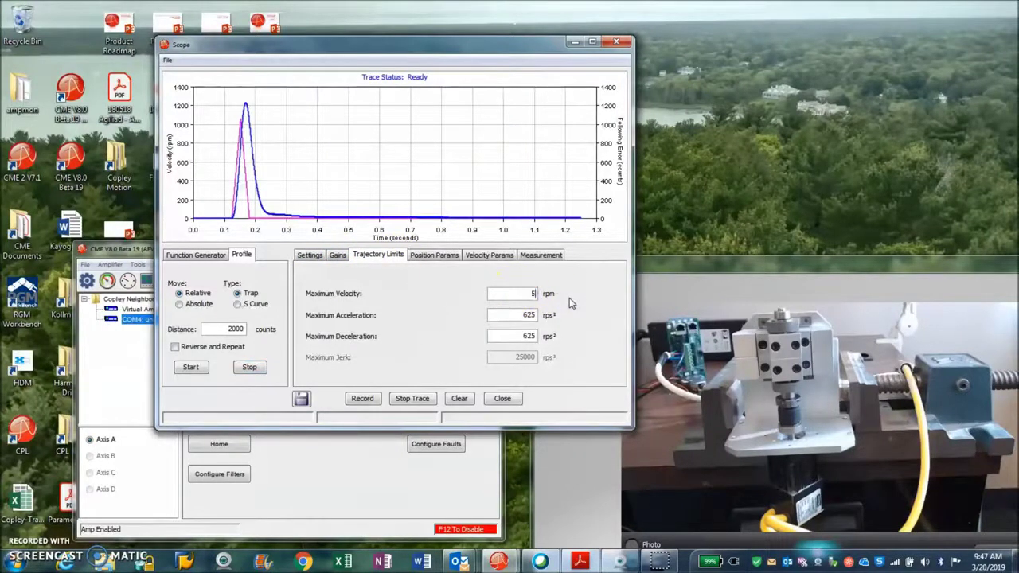
left_click(521, 311)
left_click(194, 368)
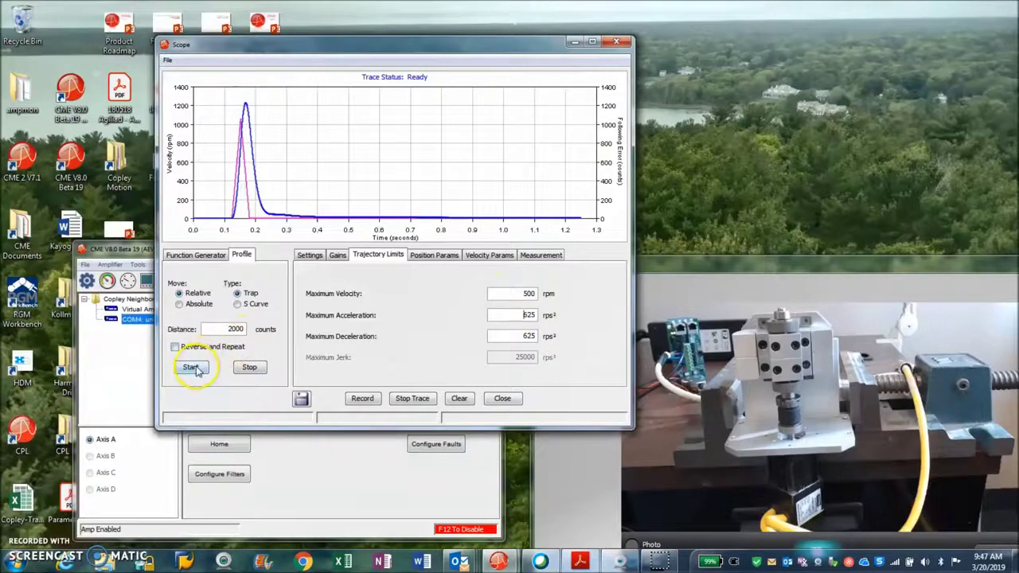
left_click(339, 254)
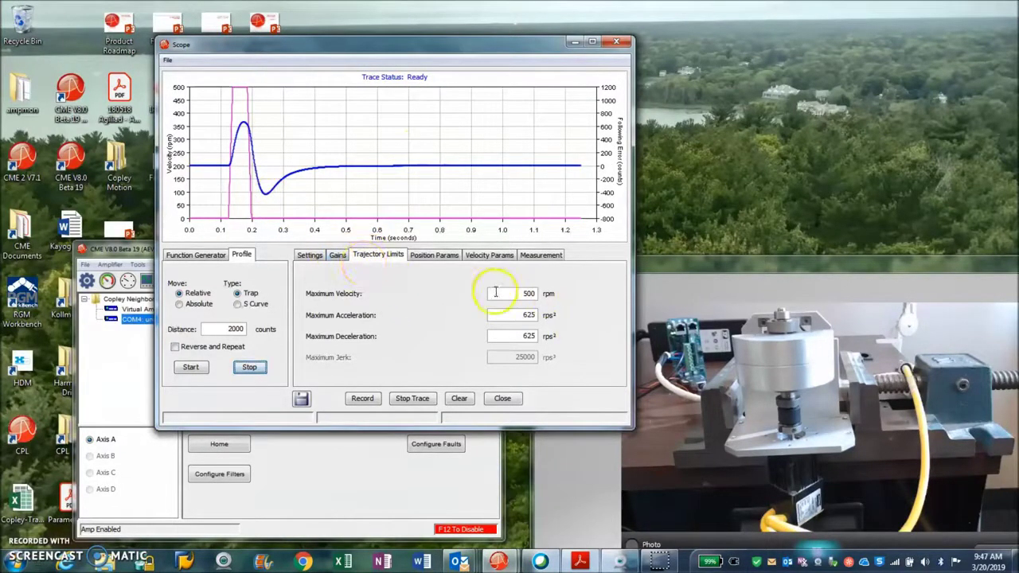
- Limit the trajectory to 100 rps² acceleration, 100 rps² deceleration and a maximum velocity of 100 rpm
double_click(525, 315)
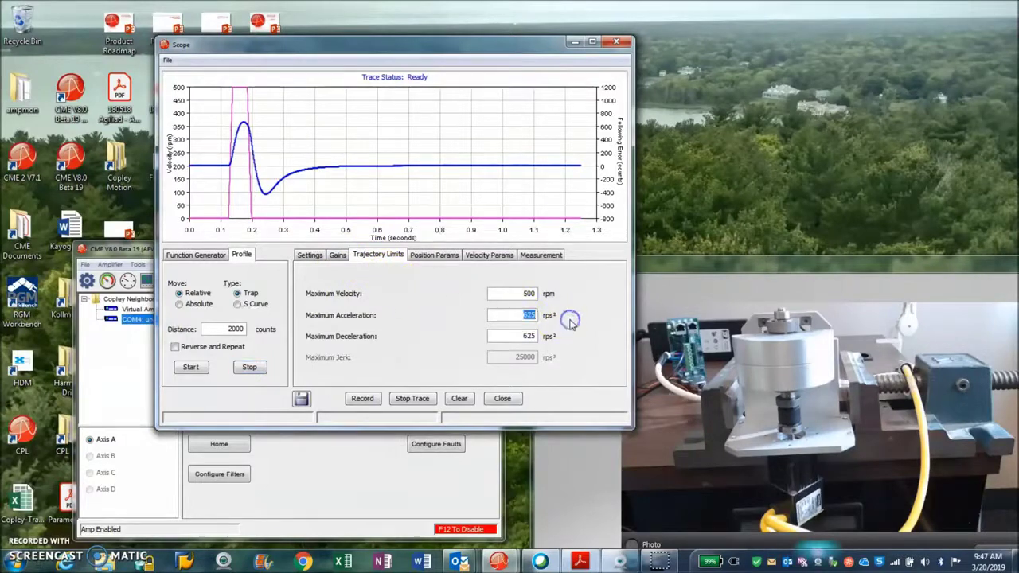
type("100")
double_click(545, 336)
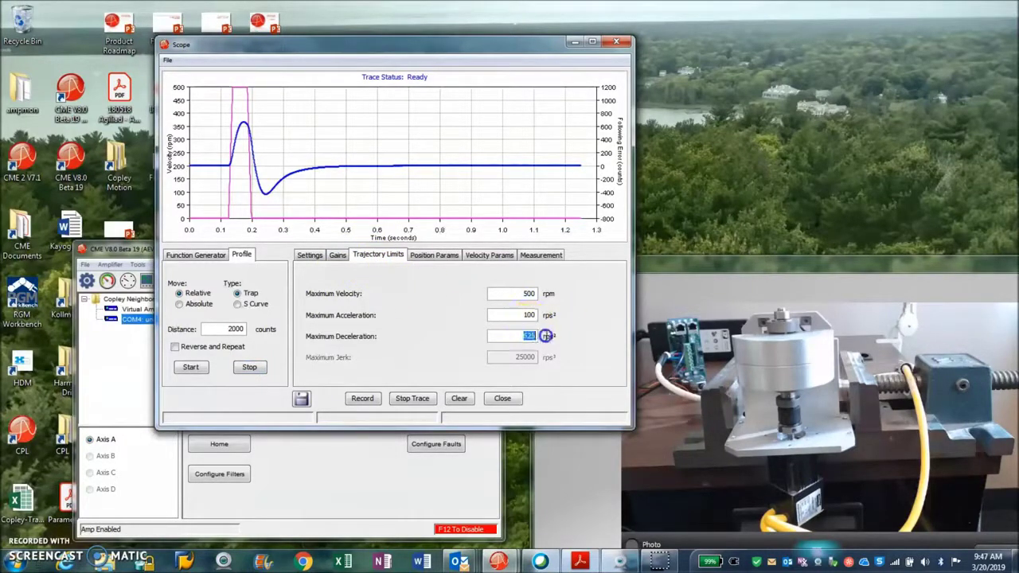
left_click(516, 295)
type("100")
- Set the profile move distance to 4000 counts and run the move
left_click(231, 331)
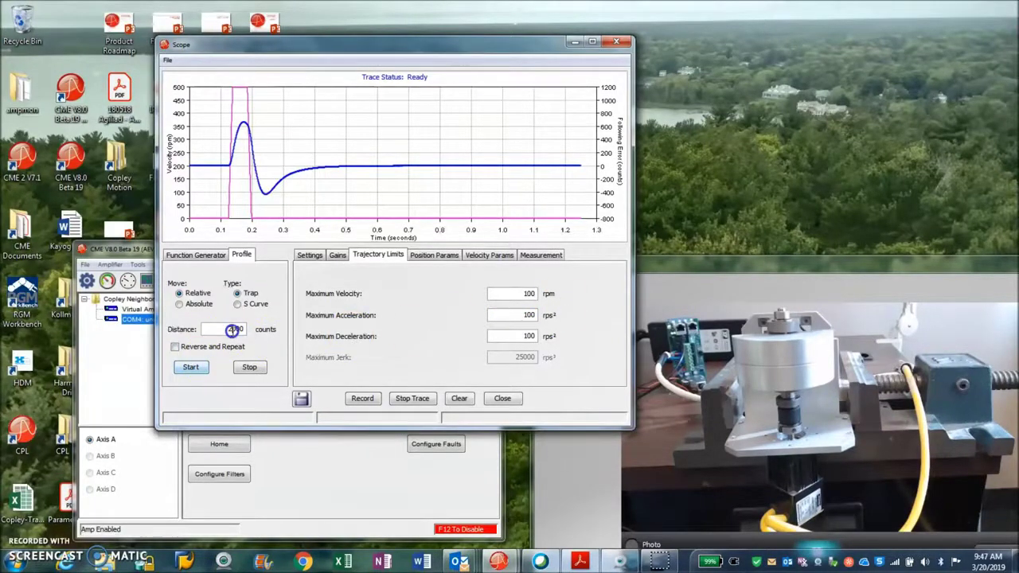
left_click(192, 367)
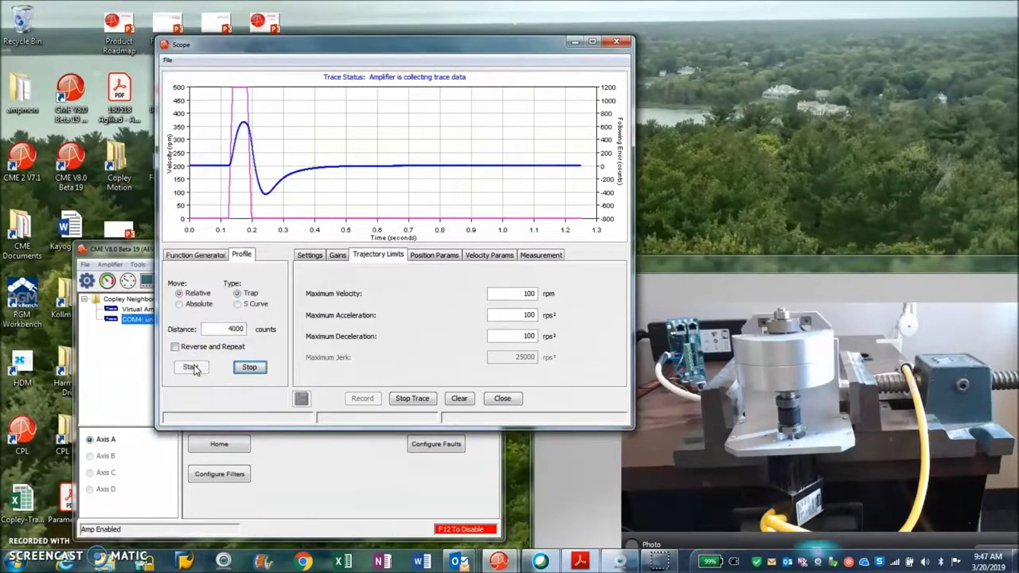
left_click(237, 329)
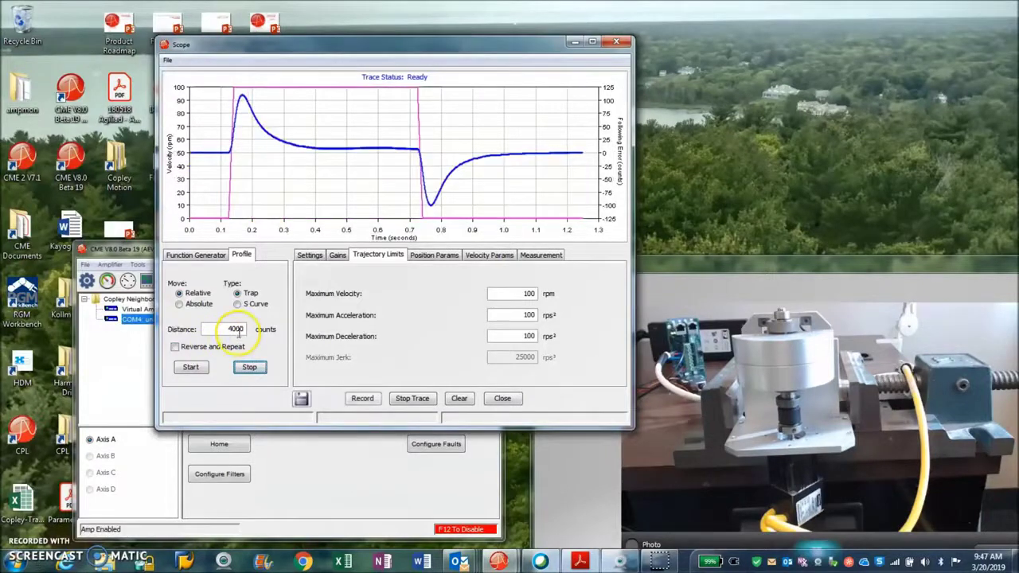
- Set the scope's trace time to 2.5 s and the profile move distance to 8000 counts
left_click(308, 255)
left_click(581, 339)
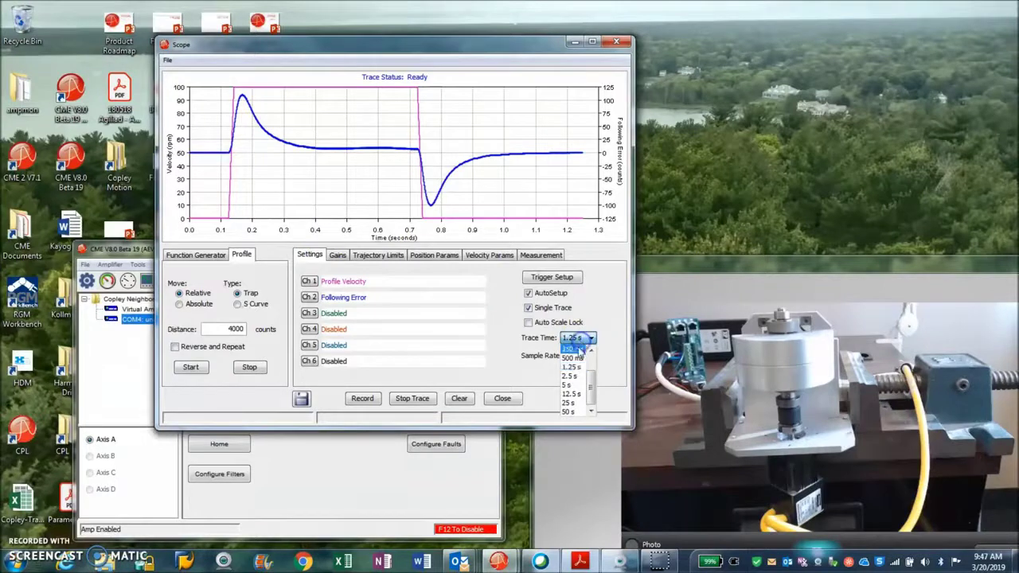
left_click(573, 374)
left_click(231, 332)
left_click_drag(232, 328, 208, 329)
left_click(190, 367)
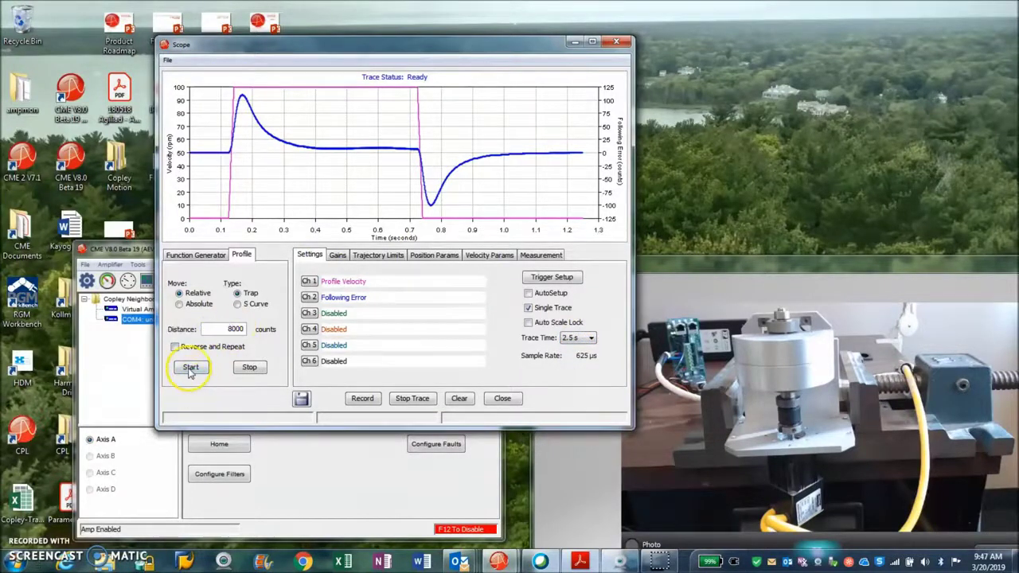
- Raise the maximum trajectory velocity to 1000 rpm and run the 8000-count move
left_click(369, 256)
left_click(521, 293)
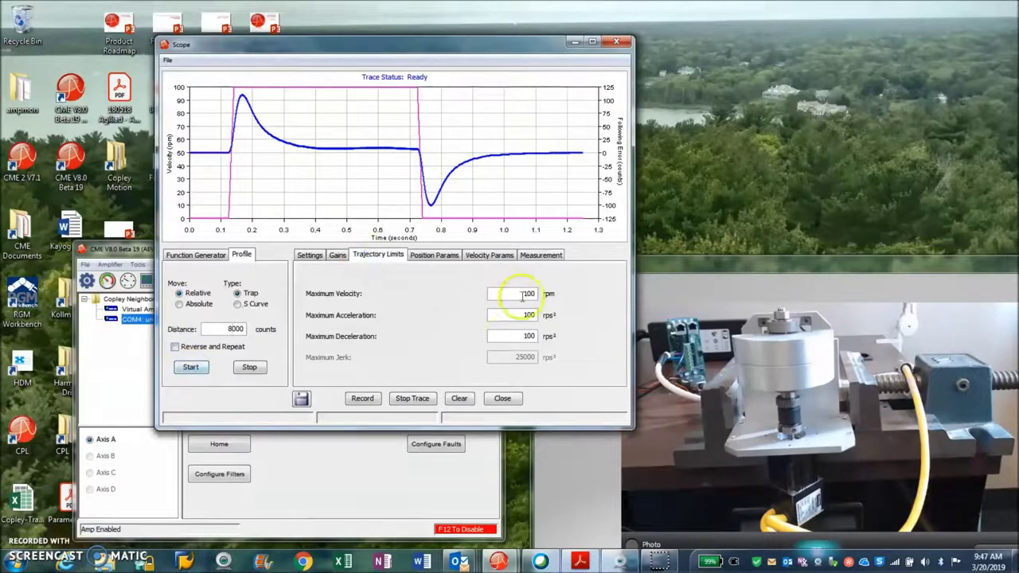
key("BackSpace")
left_click(191, 368)
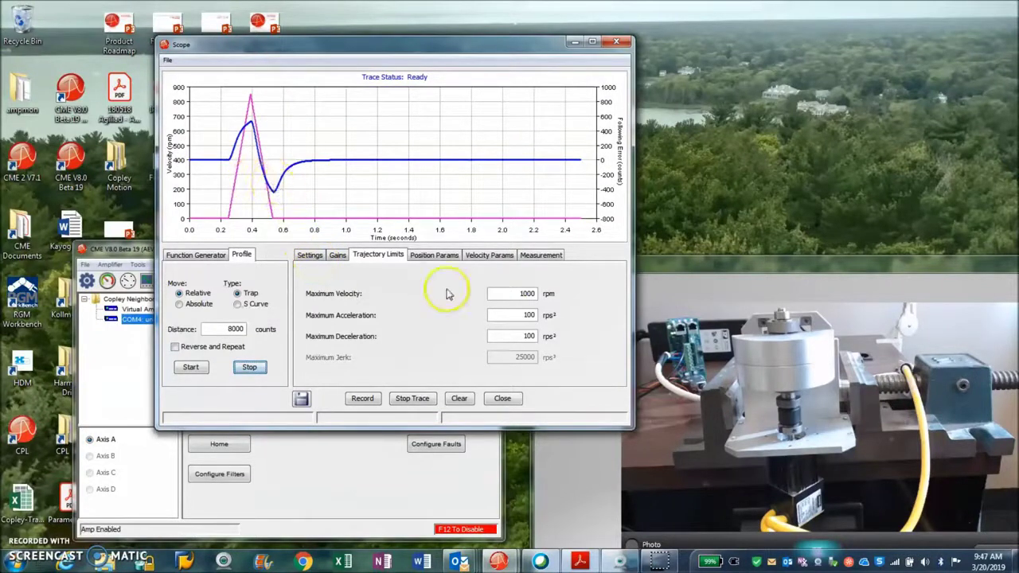
- Set the move distance to 40000 counts and both maximum acceleration and deceleration to 50 rps², and run the move
left_click(241, 328)
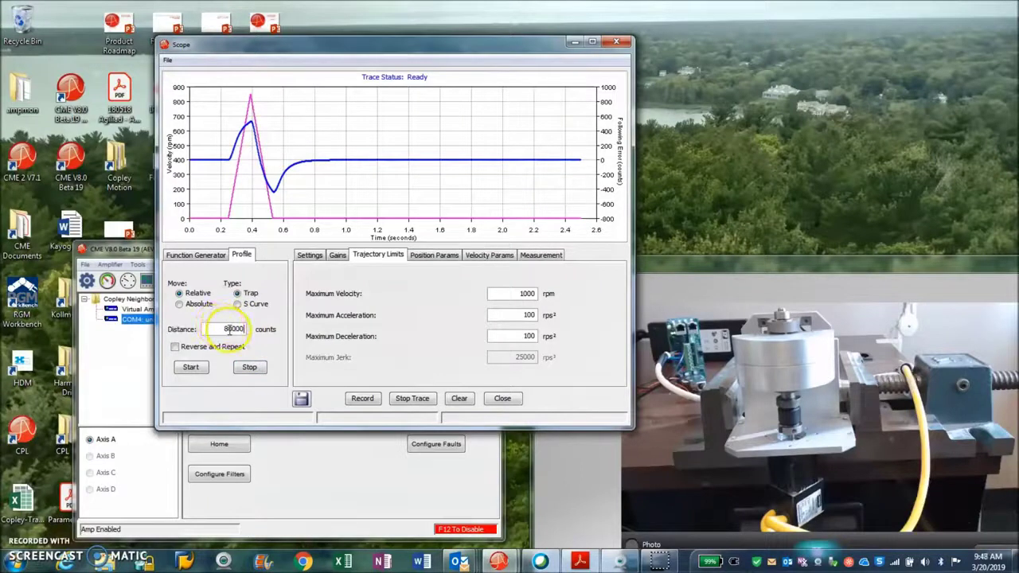
left_click(221, 329)
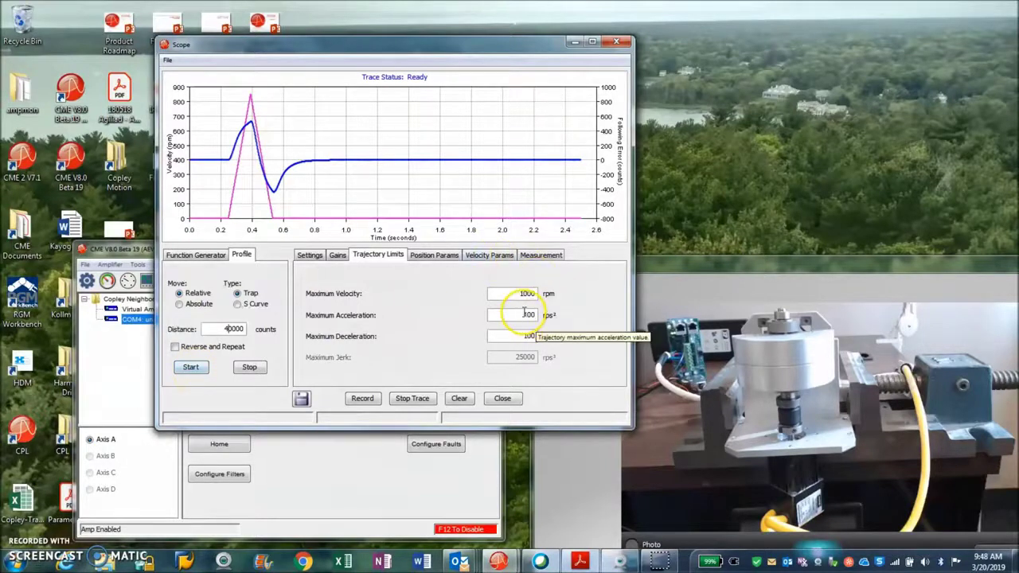
left_click_drag(509, 315, 565, 315)
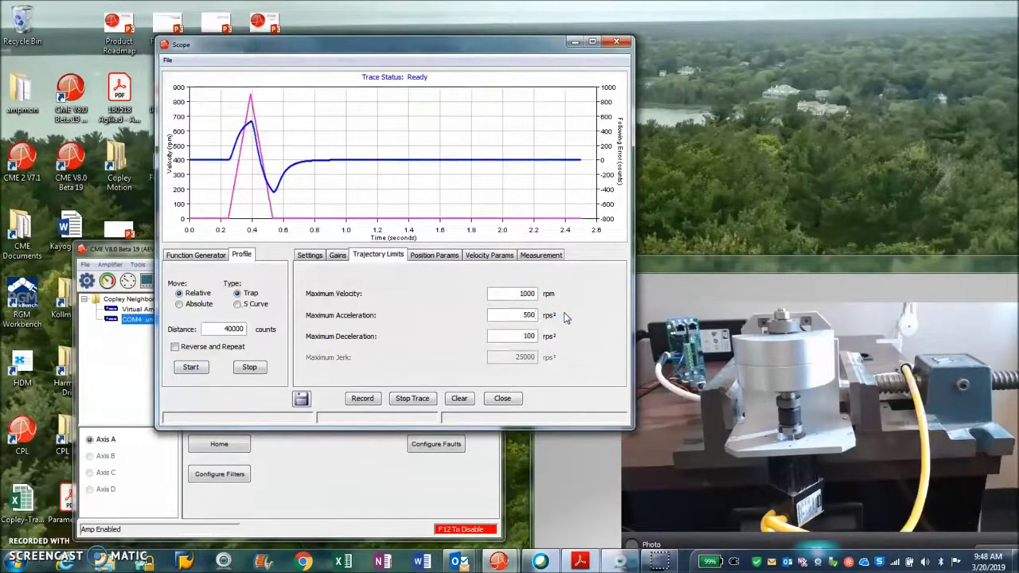
left_click_drag(510, 336, 531, 336)
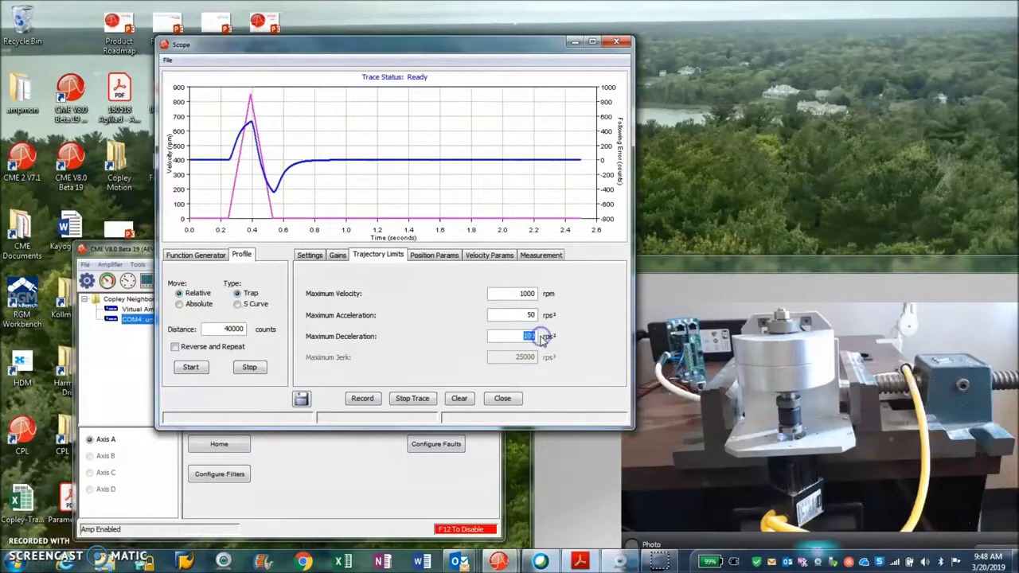
left_click(183, 369)
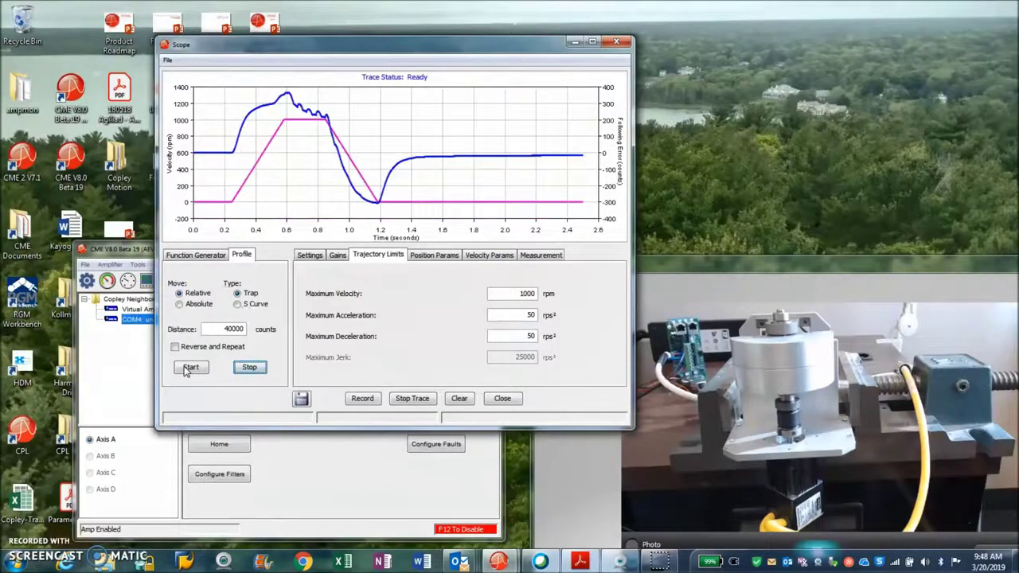
- Lower the maximum trajectory velocity to 500 rpm and run the 40000-count move
double_click(526, 293)
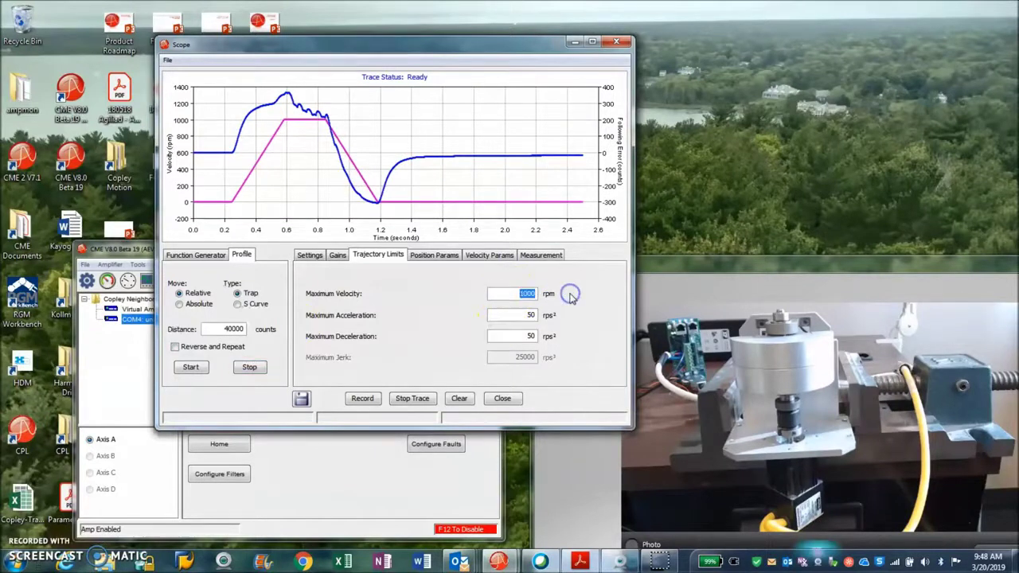
type("5")
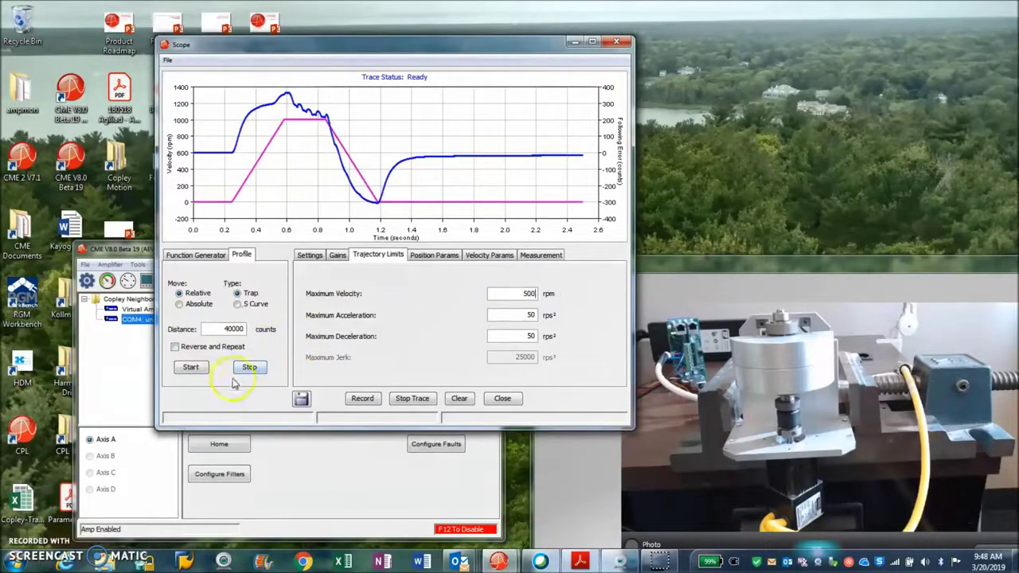
left_click(201, 367)
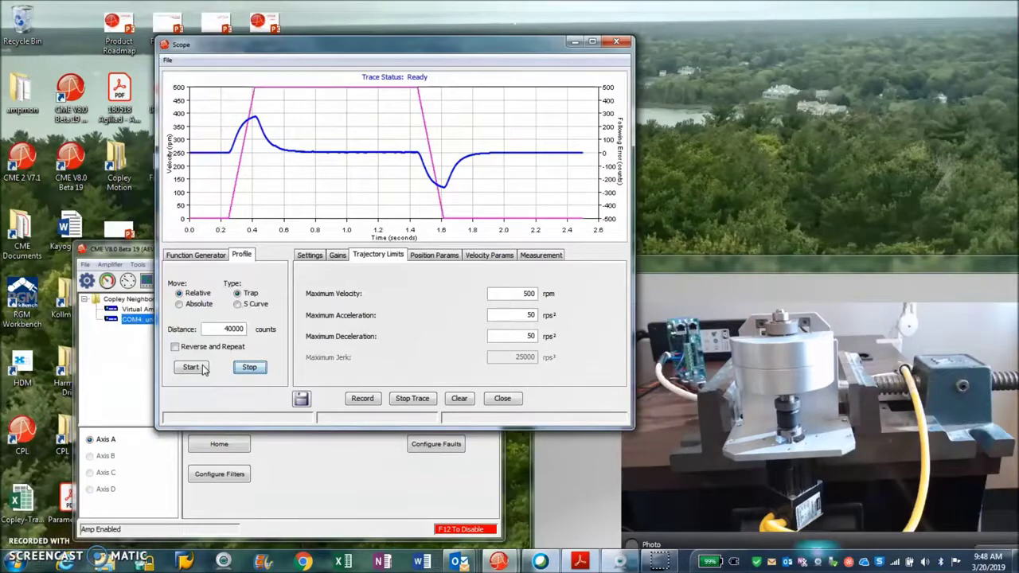
- Set the velocity proportional gain Vp to 2000 for the position moves
left_click(338, 255)
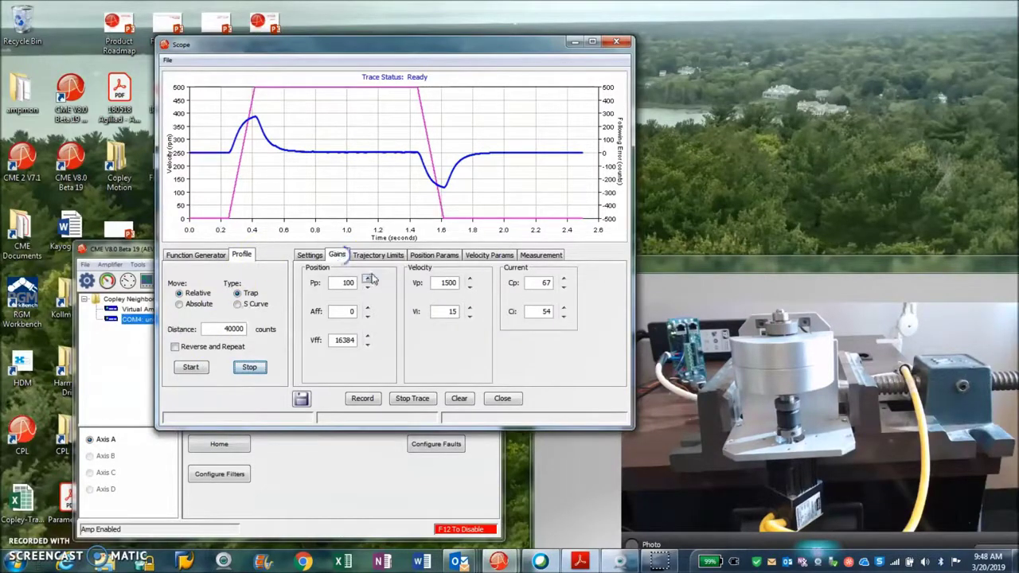
double_click(433, 283)
left_click(436, 310)
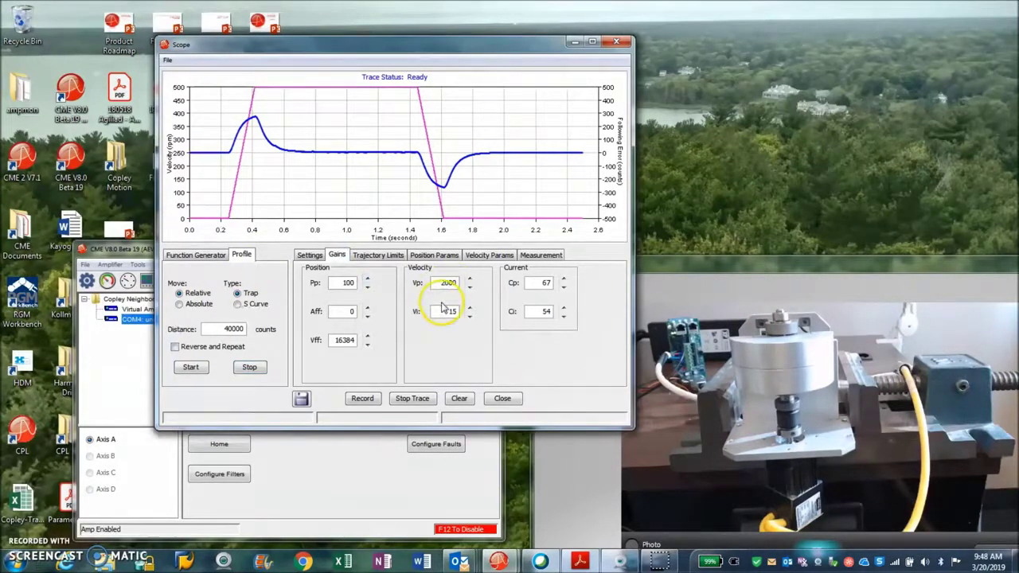
- Set the position proportional gain Pp to 200 and run the 40000-count move at 500 rpm
left_click(340, 286)
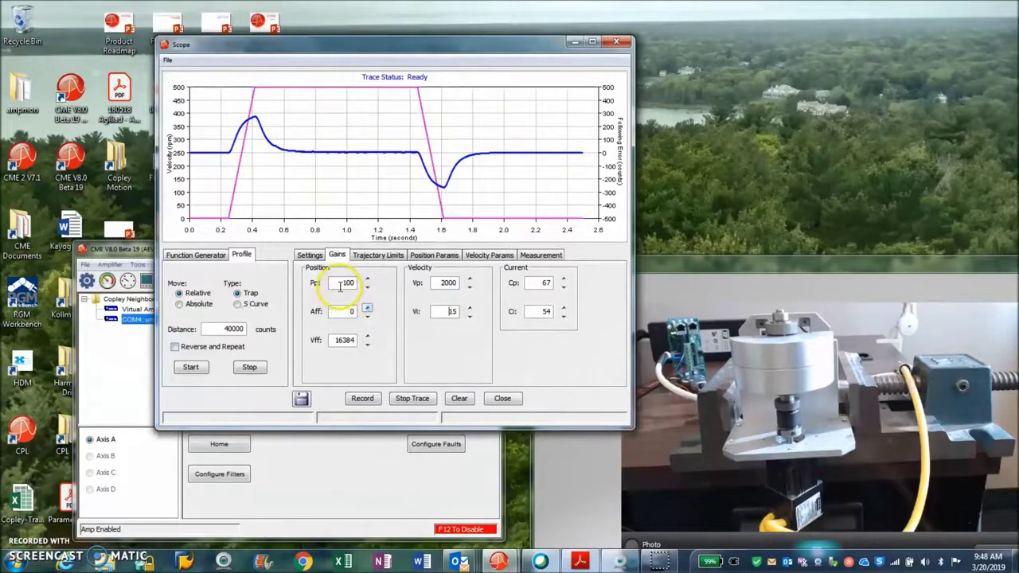
double_click(346, 288)
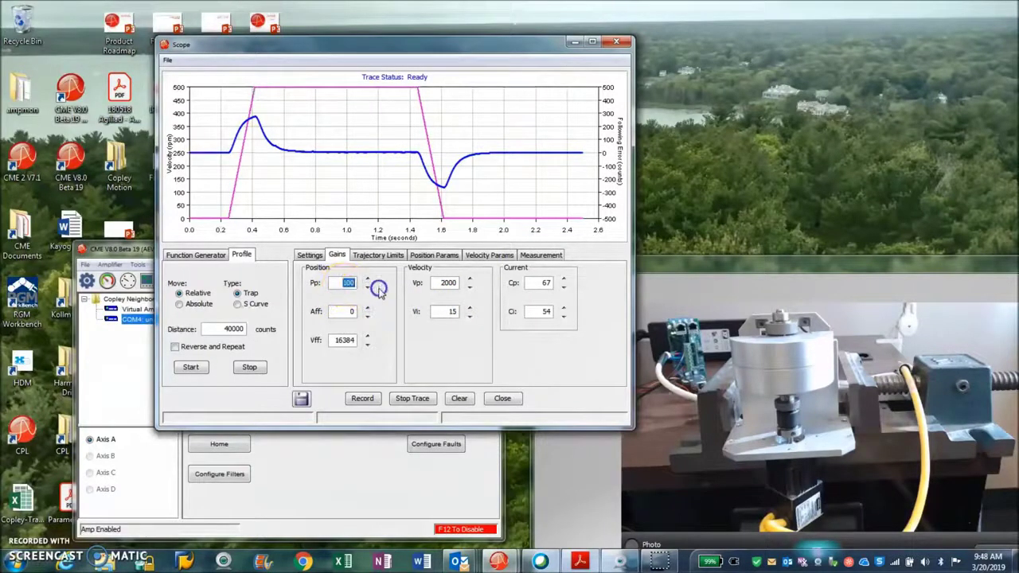
type("2")
left_click(192, 369)
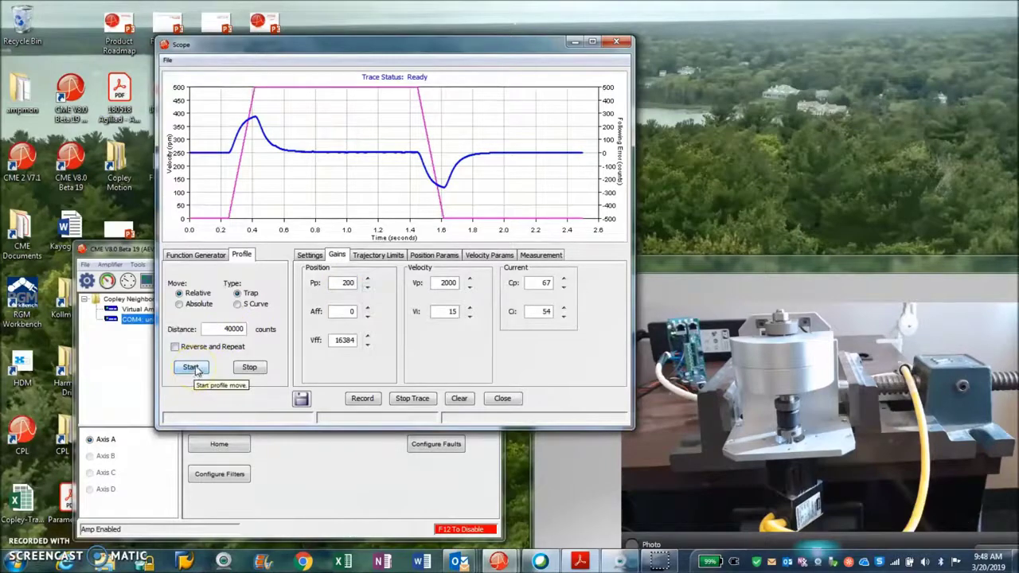
left_click(367, 255)
left_click(509, 293)
left_click(197, 371)
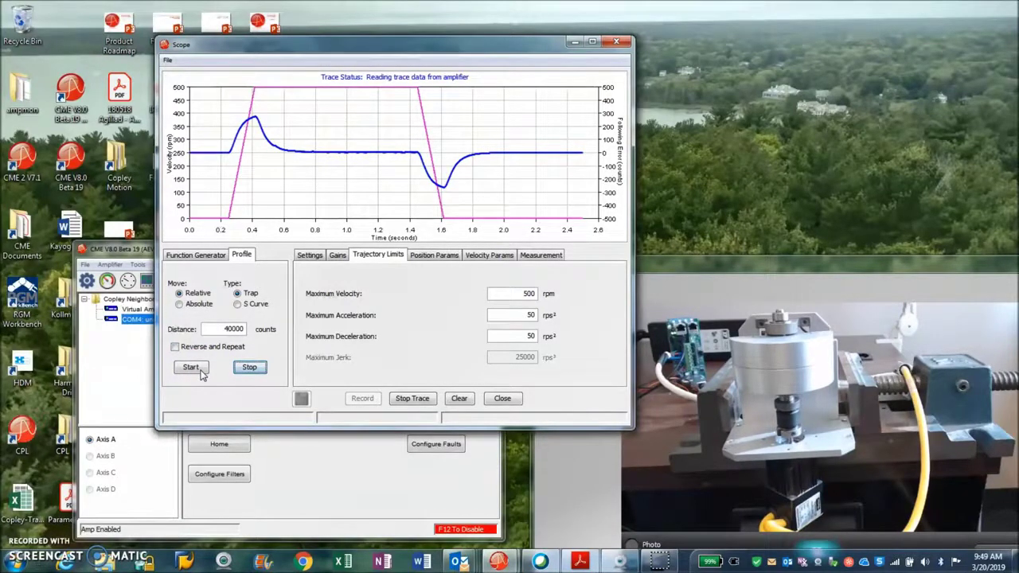
left_click(346, 183)
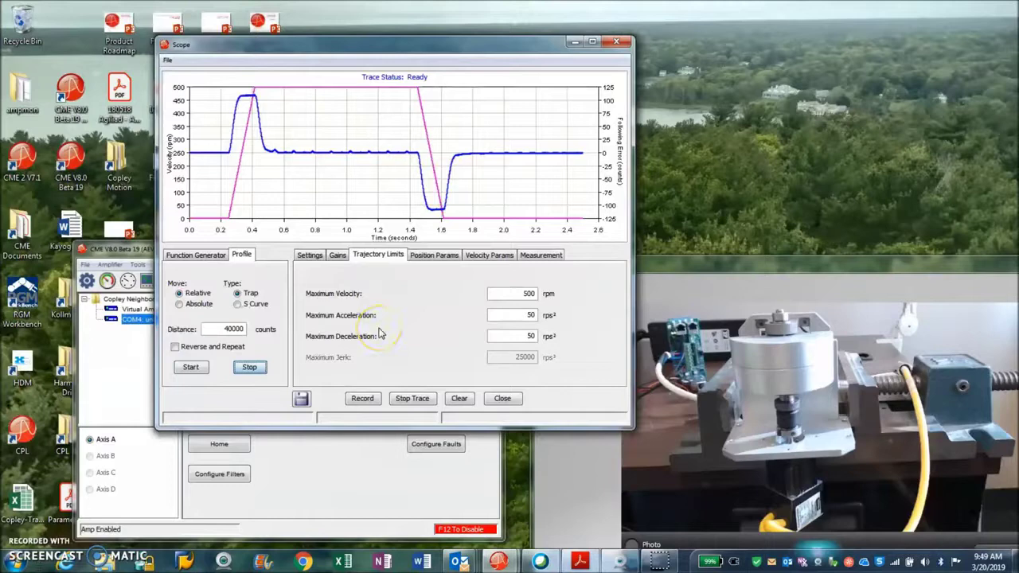
- Close the scope, restore the amplifier data from the AEV-Parker-CM160AE-00586 file and save it to flash
left_click(620, 39)
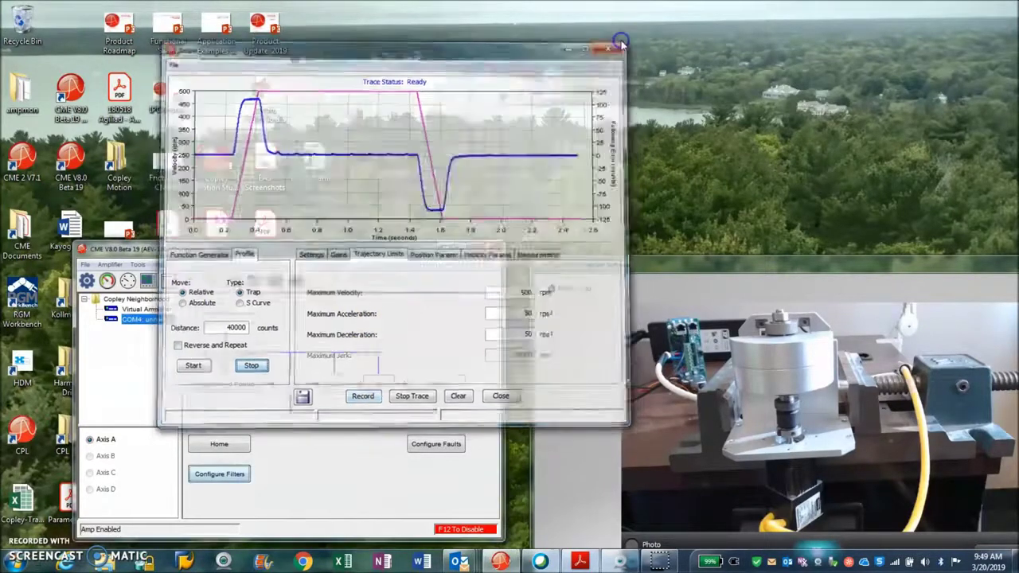
left_click_drag(305, 245, 323, 200)
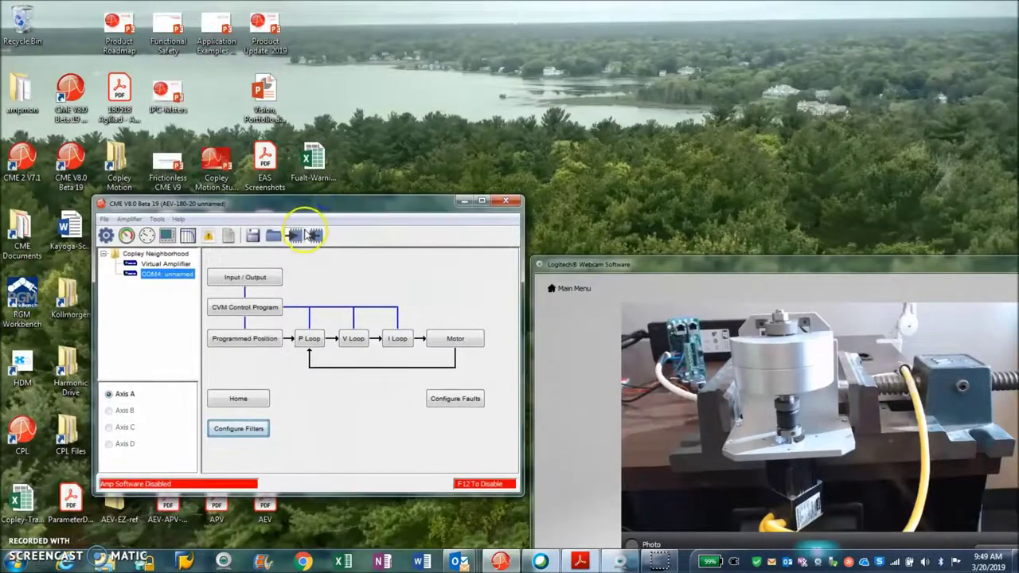
left_click(296, 235)
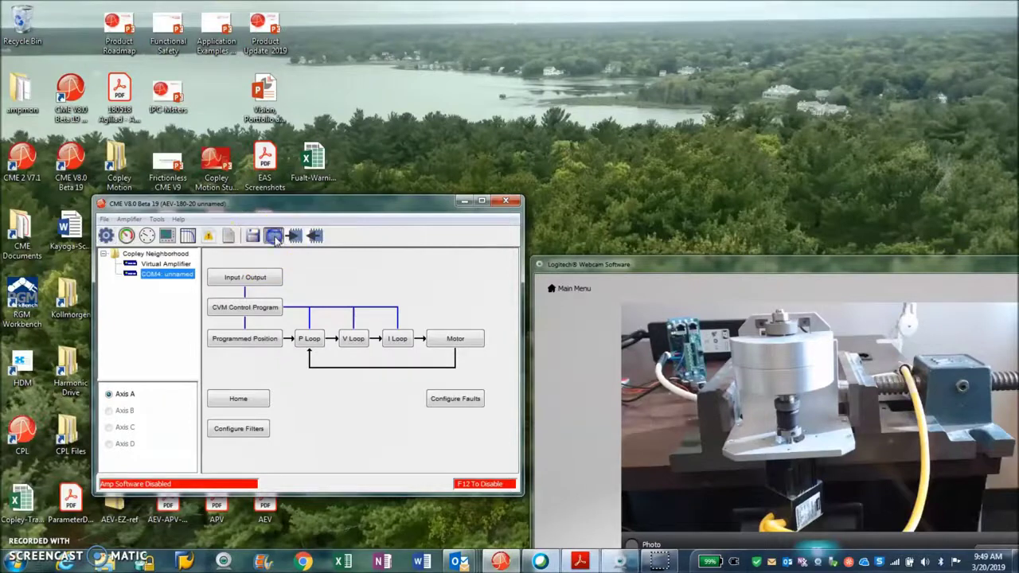
left_click(273, 235)
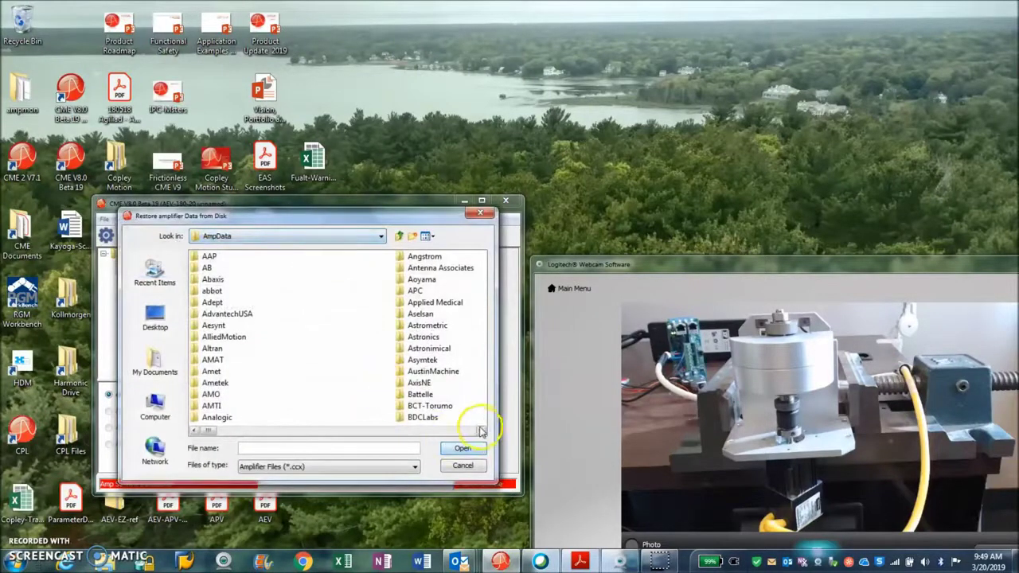
left_click_drag(480, 430, 473, 432)
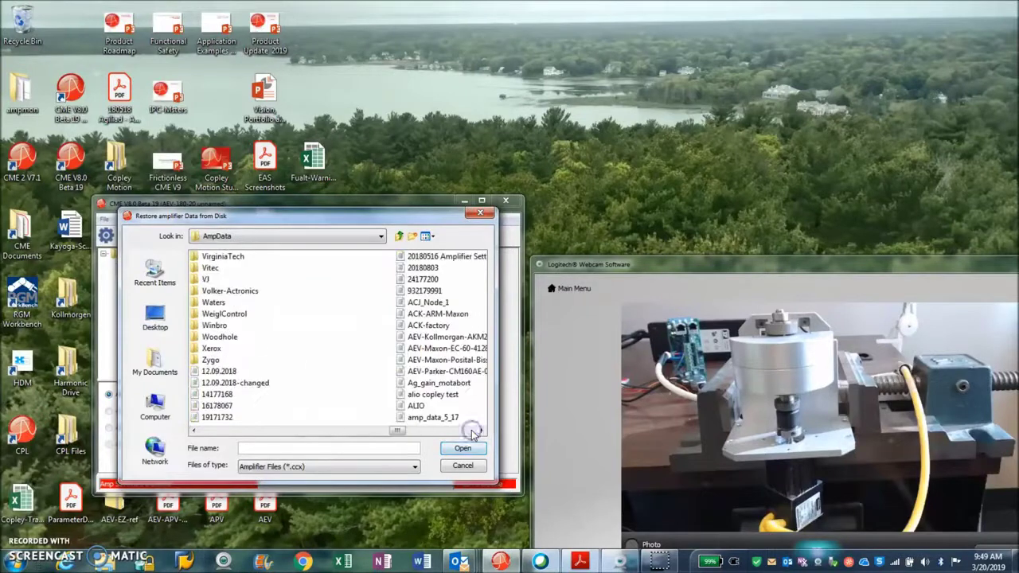
left_click(472, 431)
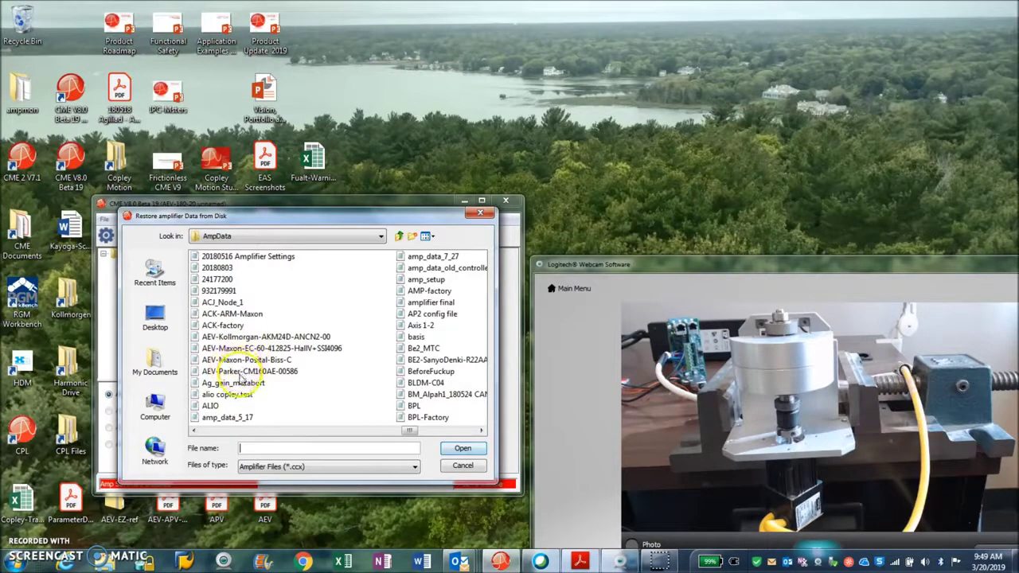
left_click(246, 371)
left_click(462, 449)
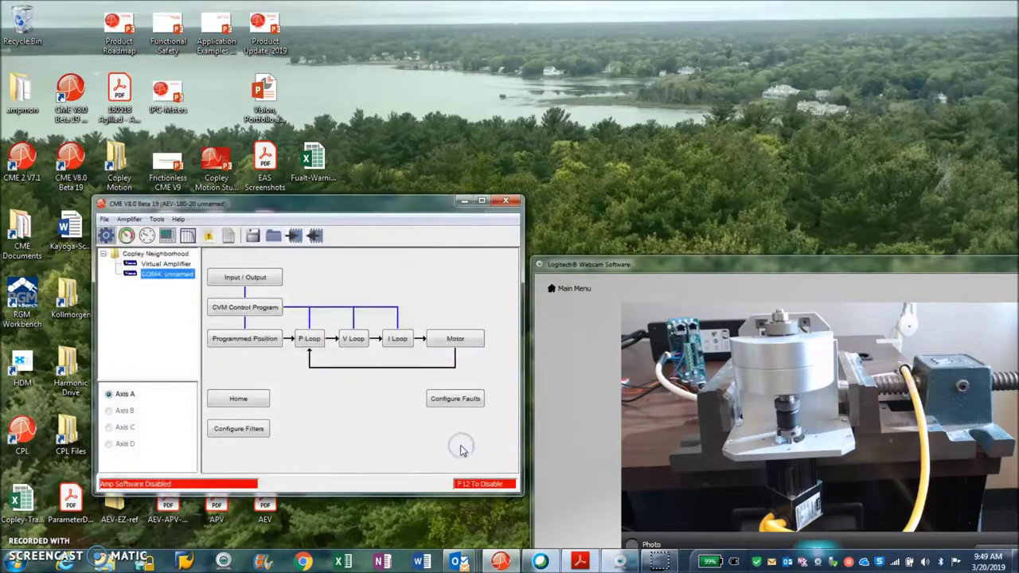
left_click(293, 235)
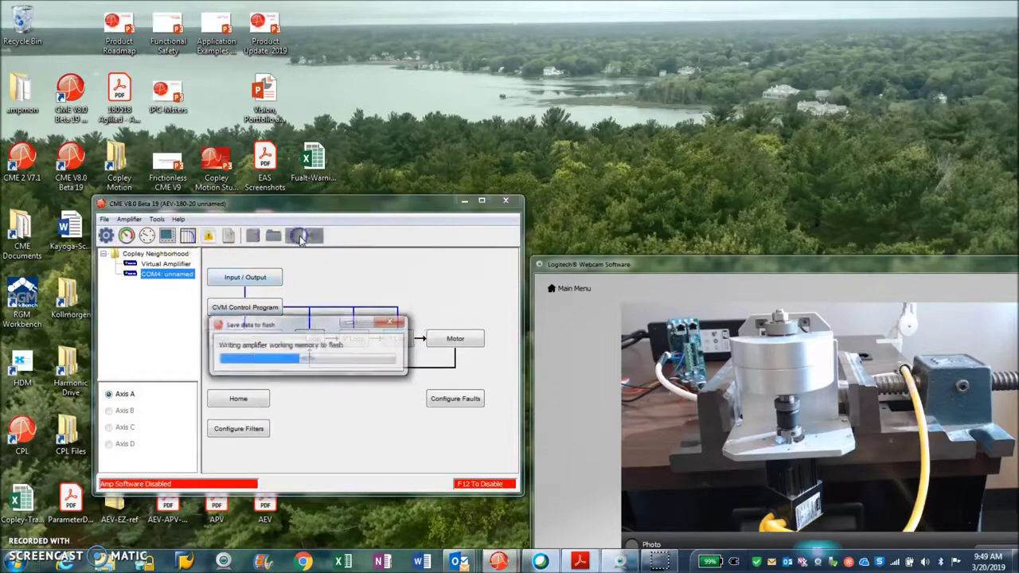
- Reopen the scope, run the 40000-count move with the restored settings and review the loop gains
left_click(147, 236)
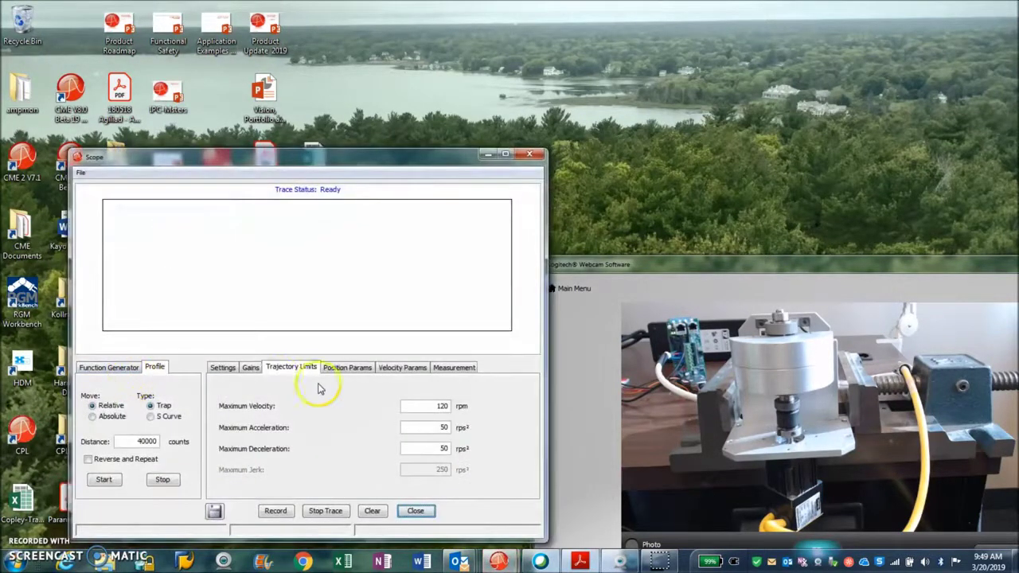
left_click(105, 480)
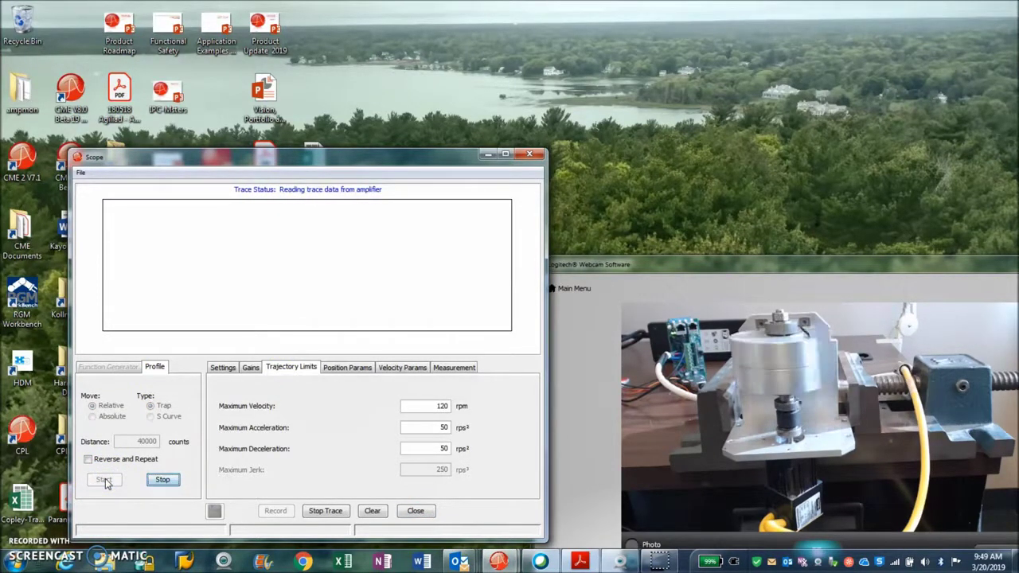
left_click(250, 372)
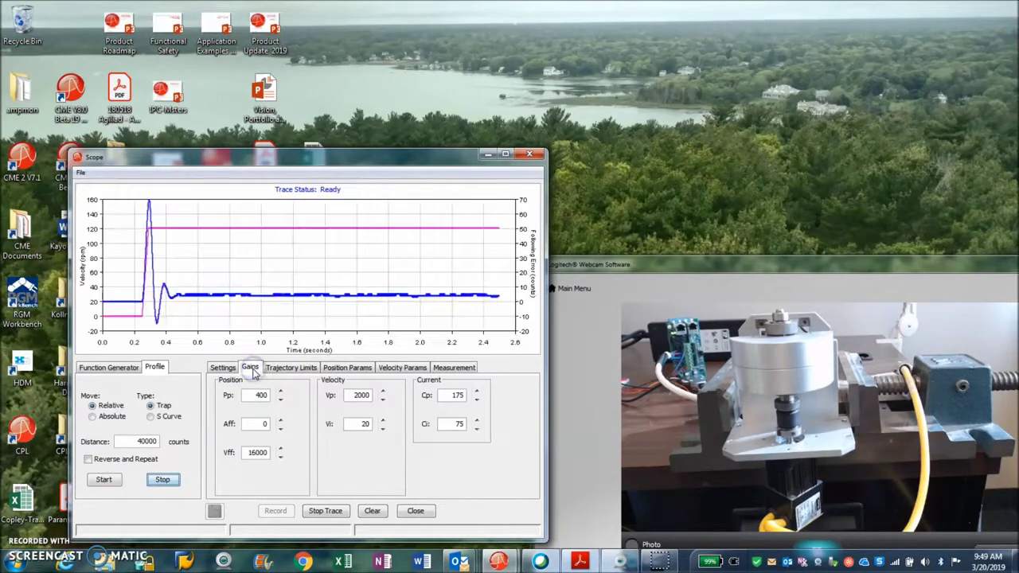
left_click(299, 296)
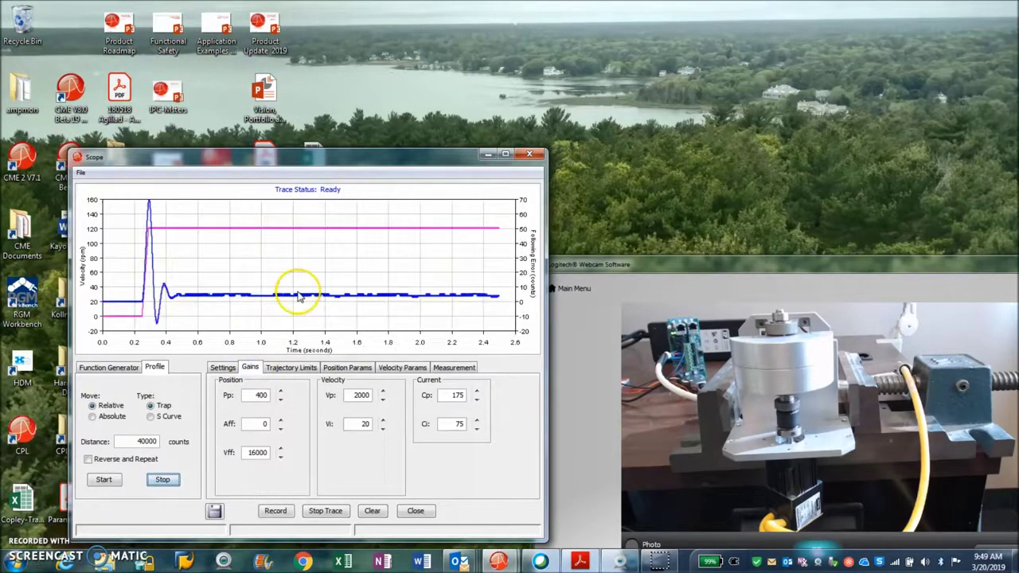
left_click(253, 396)
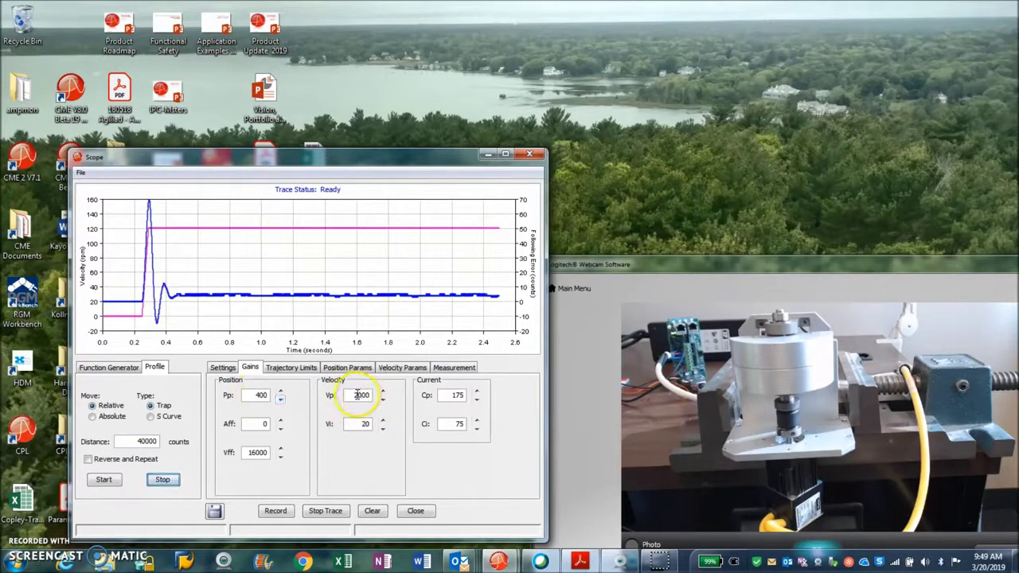
- Open the filter configuration and examine the velocity loop's Output Filter 1 type, family, poles and cut-off frequency
left_click_drag(284, 153, 426, 56)
left_click(246, 466)
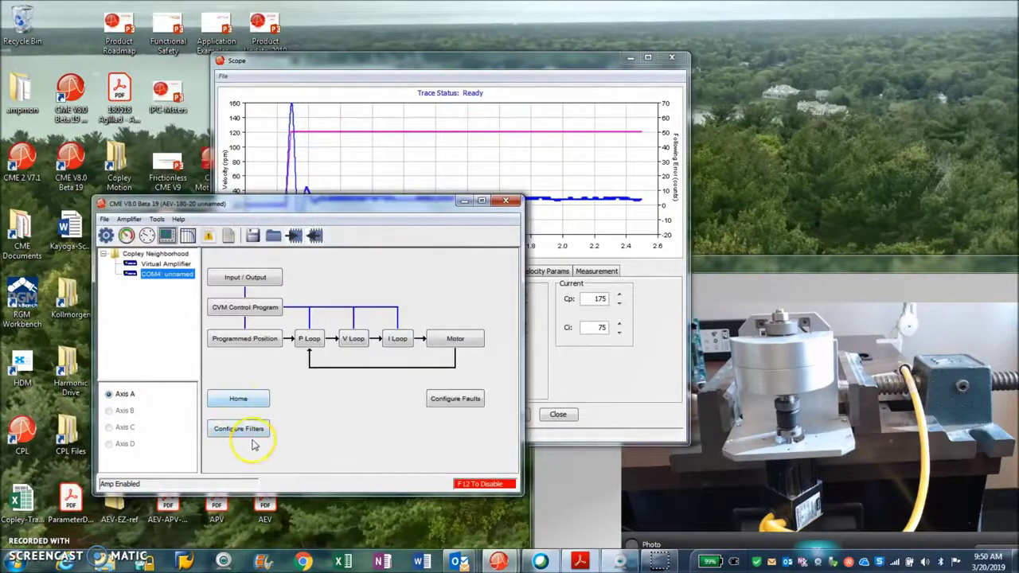
left_click(249, 434)
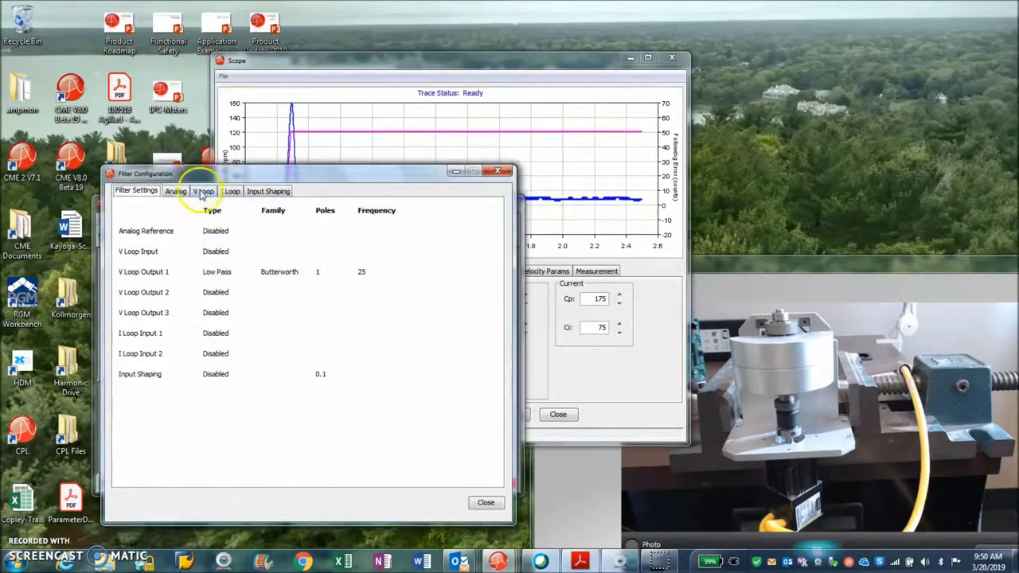
left_click(205, 191)
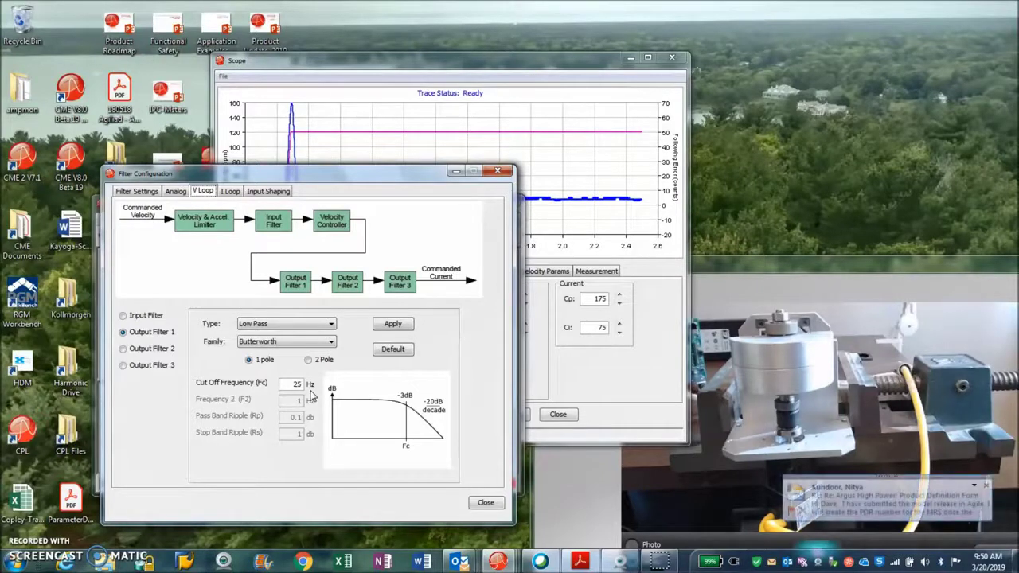
left_click(985, 486)
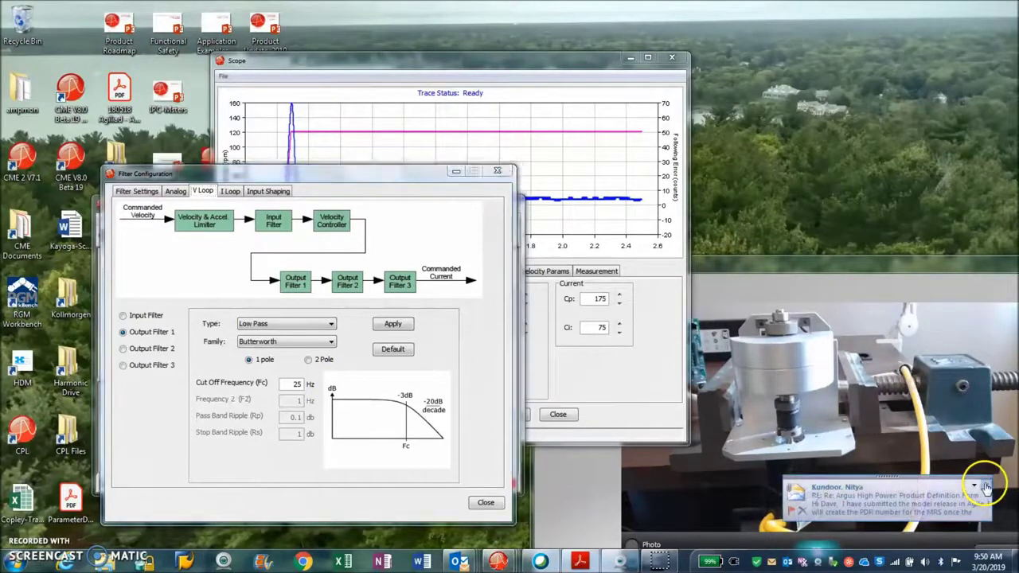
- Return to the scope, set the trace time to 5 s and run the 40000-count move
left_click_drag(234, 170, 248, 225)
left_click(343, 58)
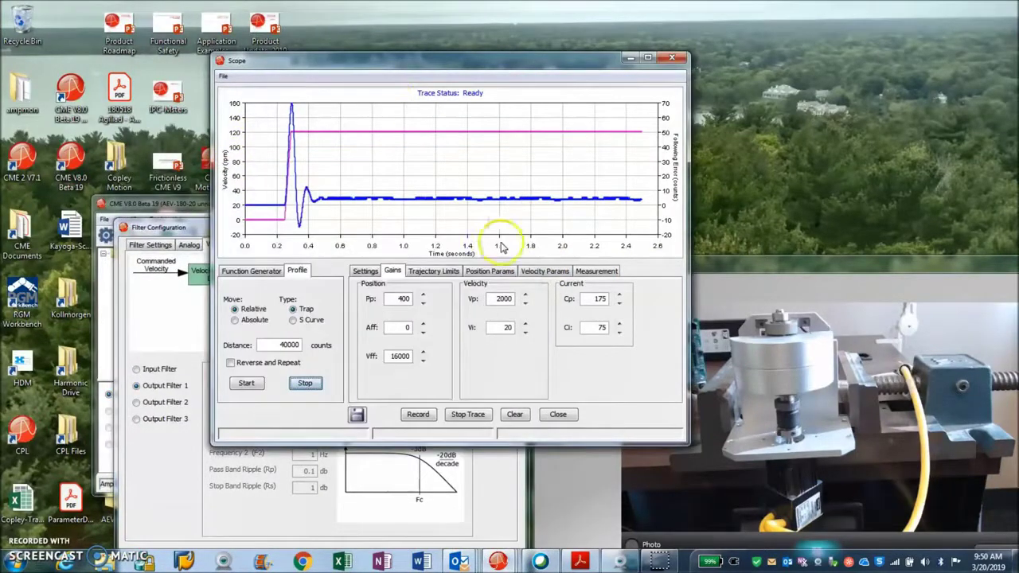
left_click(365, 270)
left_click(626, 354)
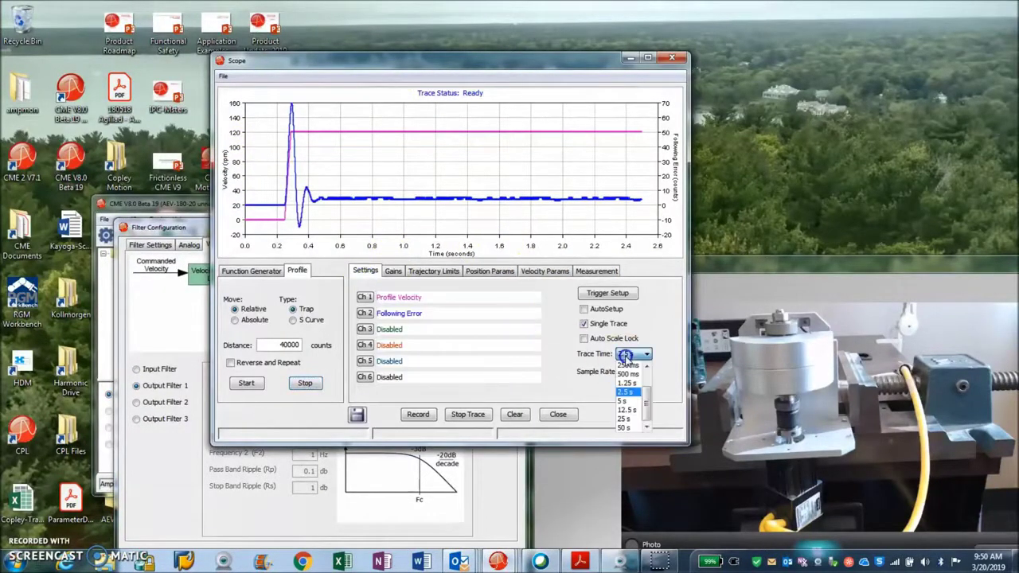
left_click(625, 400)
left_click(246, 383)
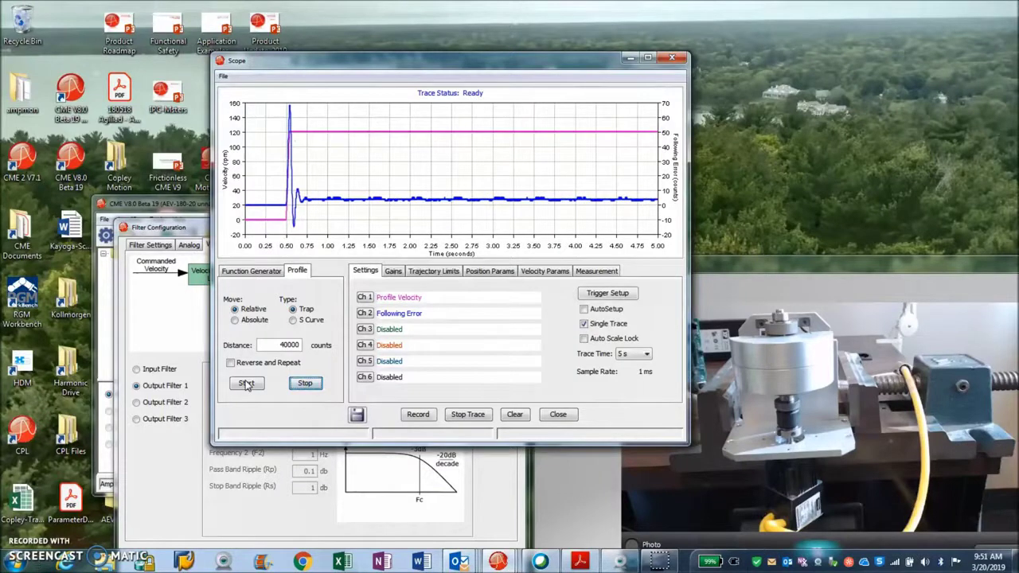
- Set the move distance to 4000 counts and run the relative trapezoidal move
left_click(643, 353)
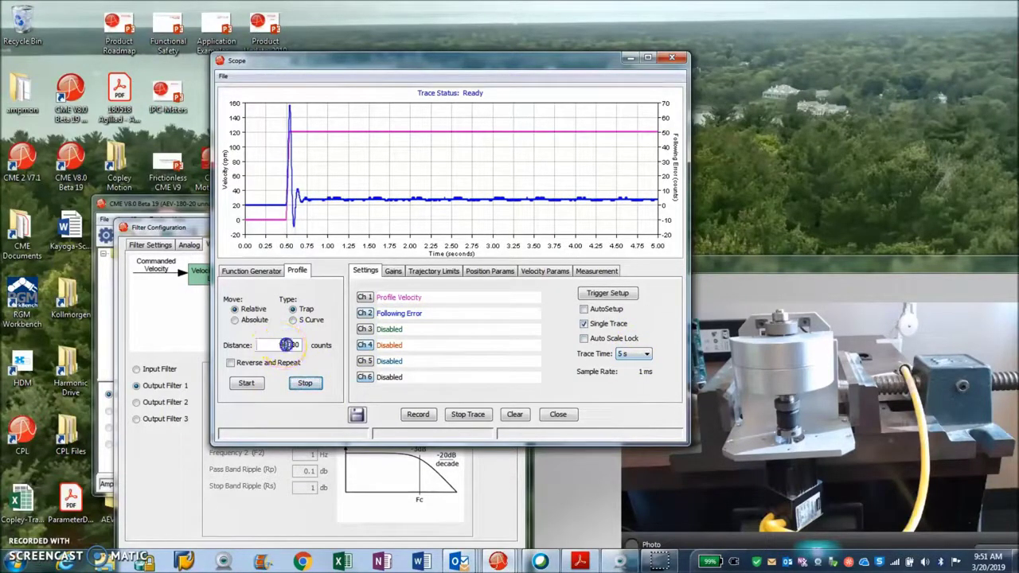
left_click_drag(288, 345, 271, 345)
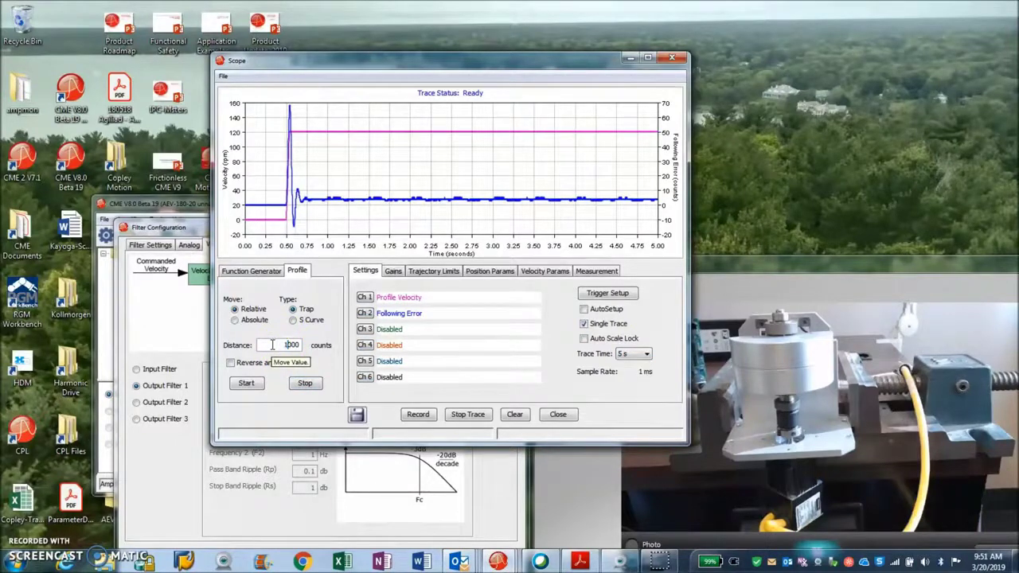
left_click(248, 383)
left_click(288, 344)
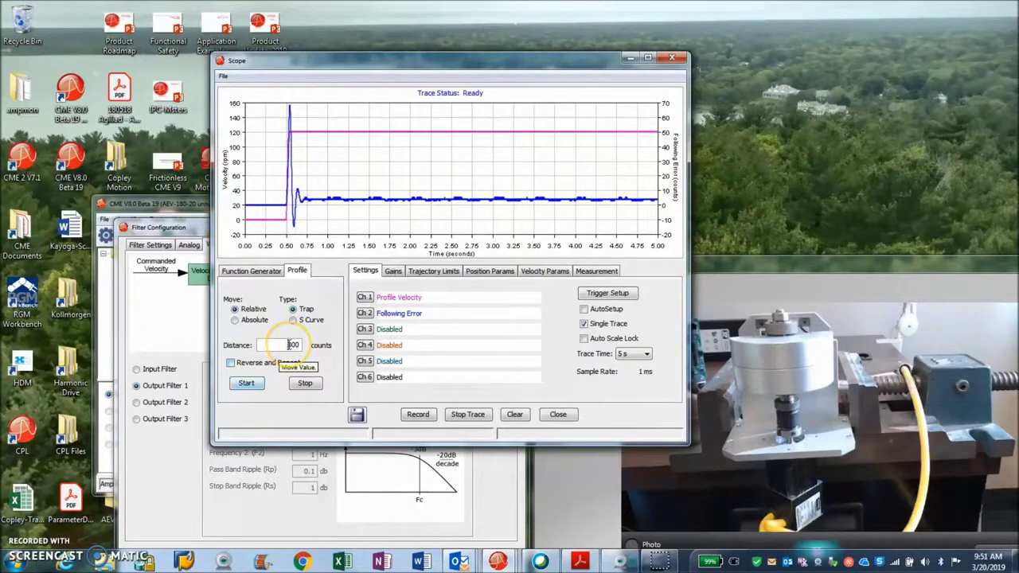
left_click(247, 388)
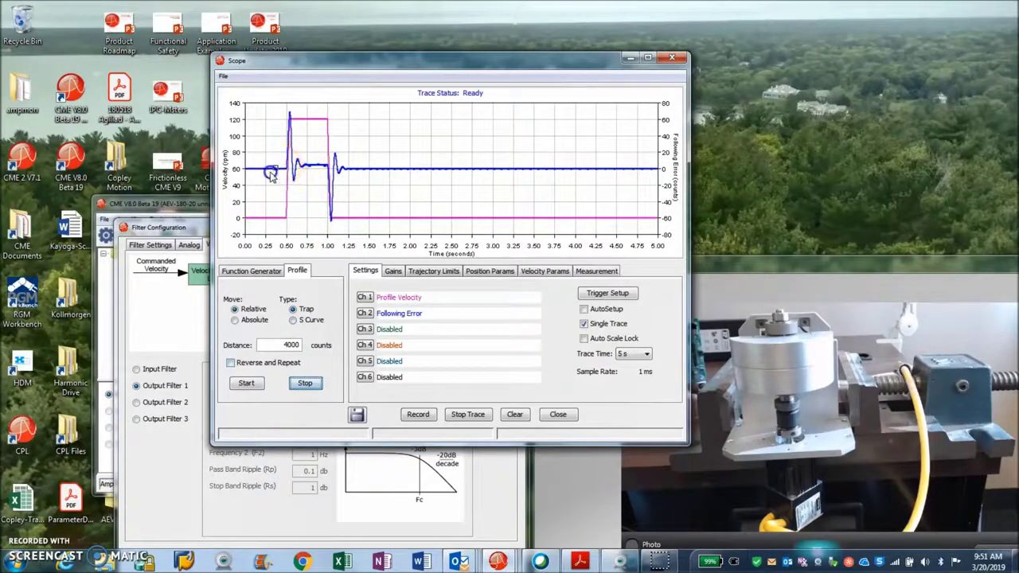
- Examine the following error trace up close before the move starts and after it settles
left_click_drag(270, 175, 278, 179)
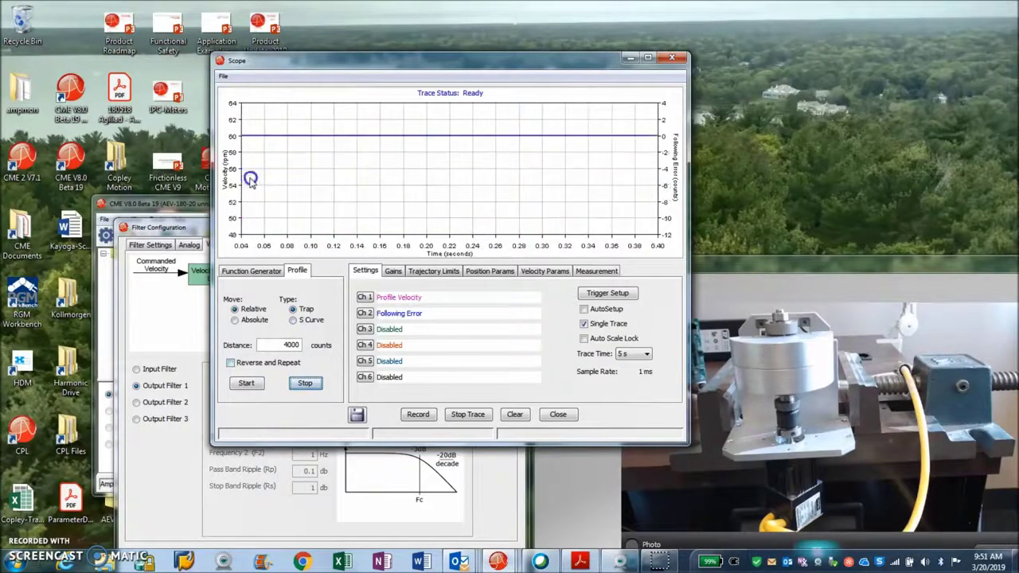
left_click(426, 134)
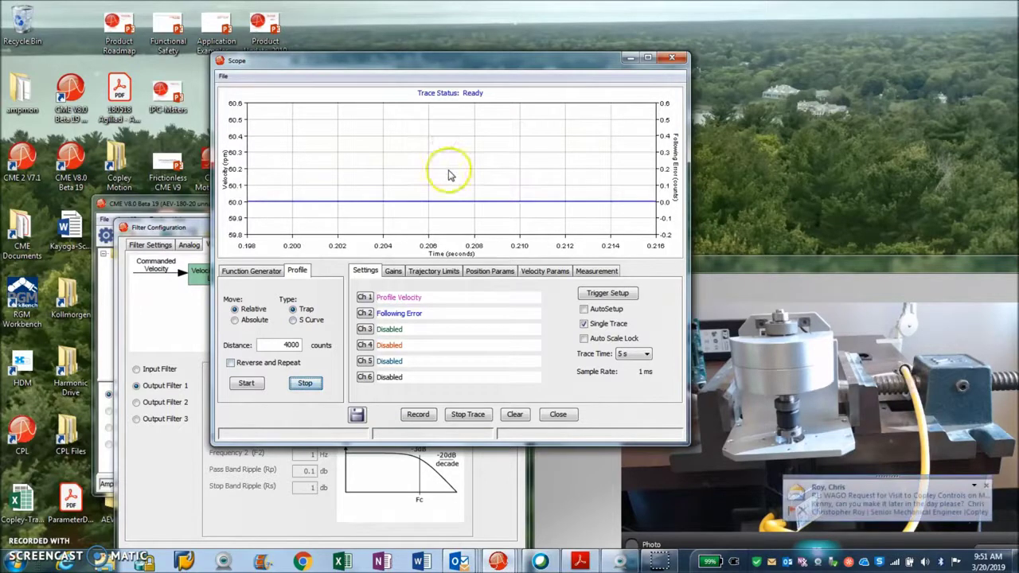
right_click(448, 175)
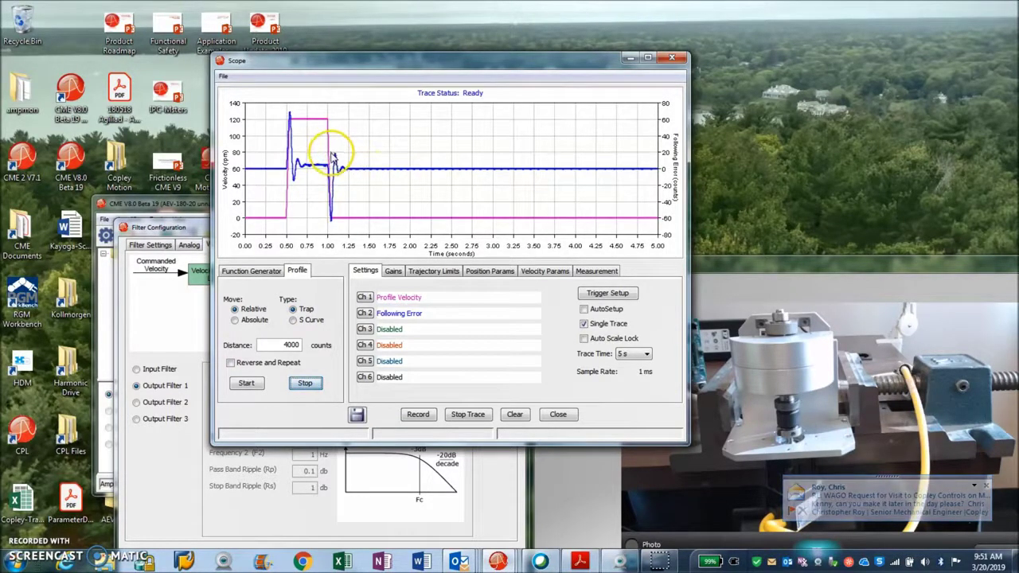
left_click_drag(333, 155, 407, 182)
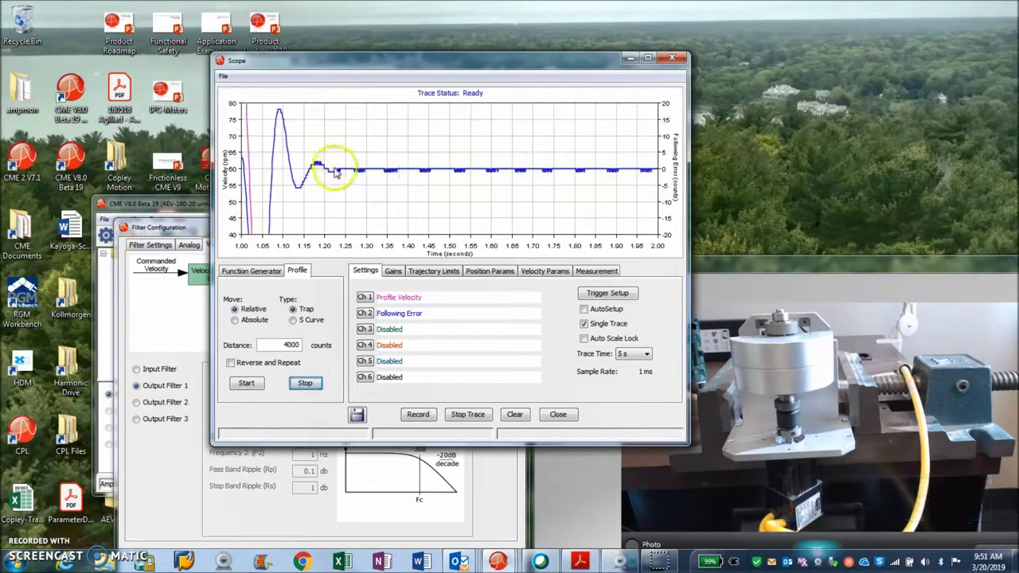
left_click_drag(339, 170, 411, 182)
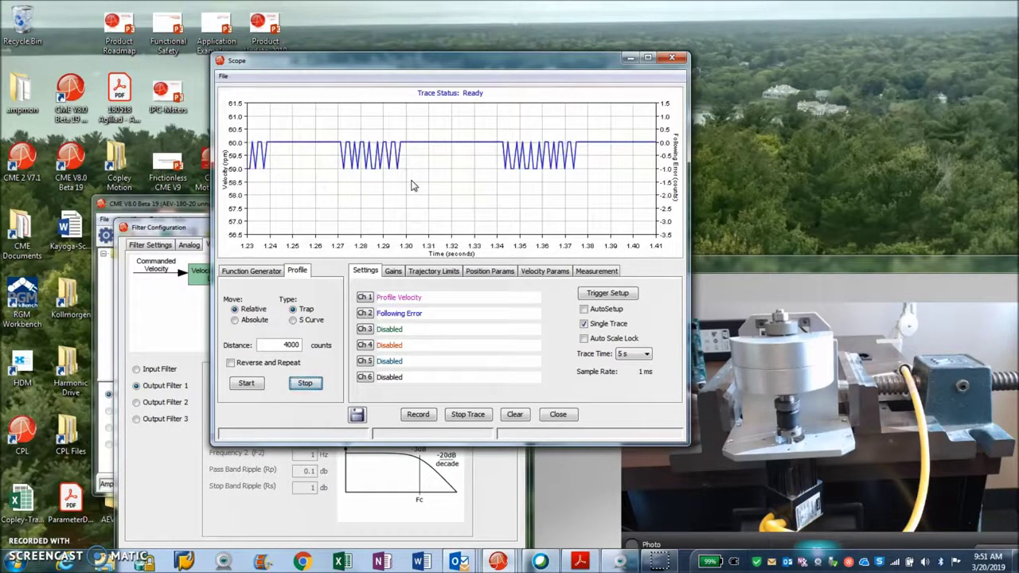
right_click(411, 182)
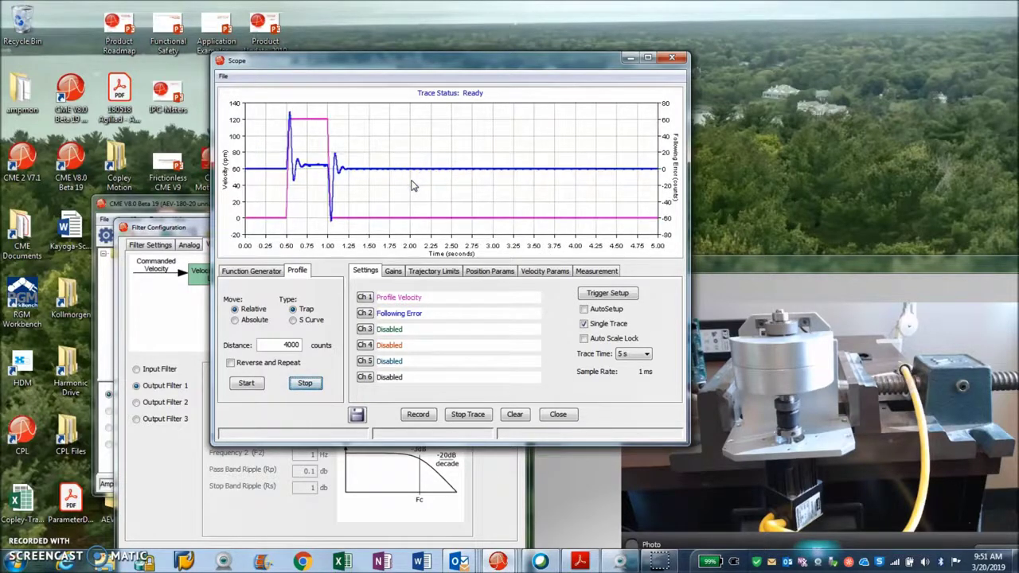
- Examine the following error trace before the move starts and around its end, from about 0.90 to 1.40 s
left_click_drag(273, 164, 251, 177)
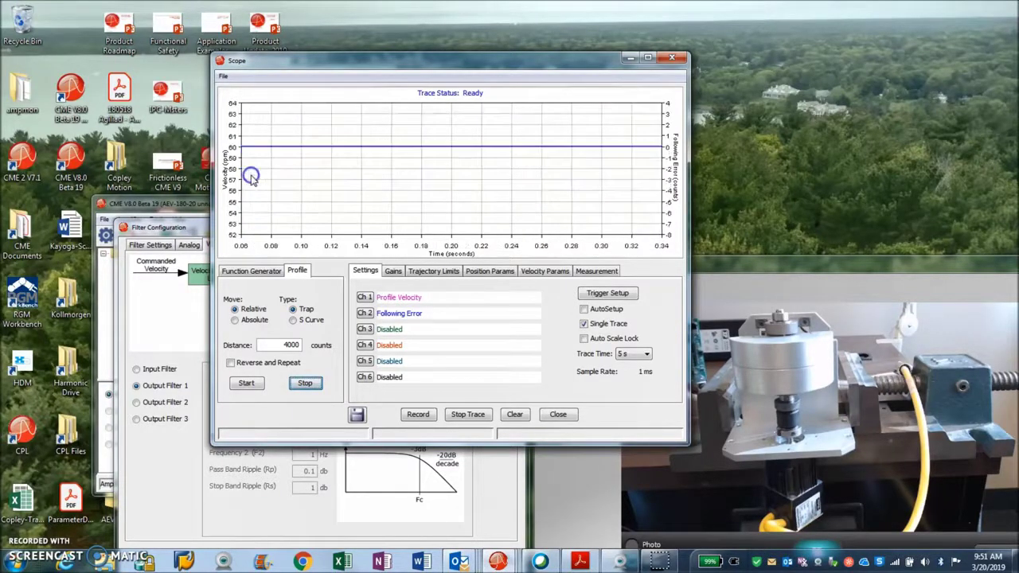
right_click(396, 188)
mouse_move(339, 142)
left_mouse_down()
mouse_move(322, 152)
mouse_move(358, 183)
left_mouse_up()
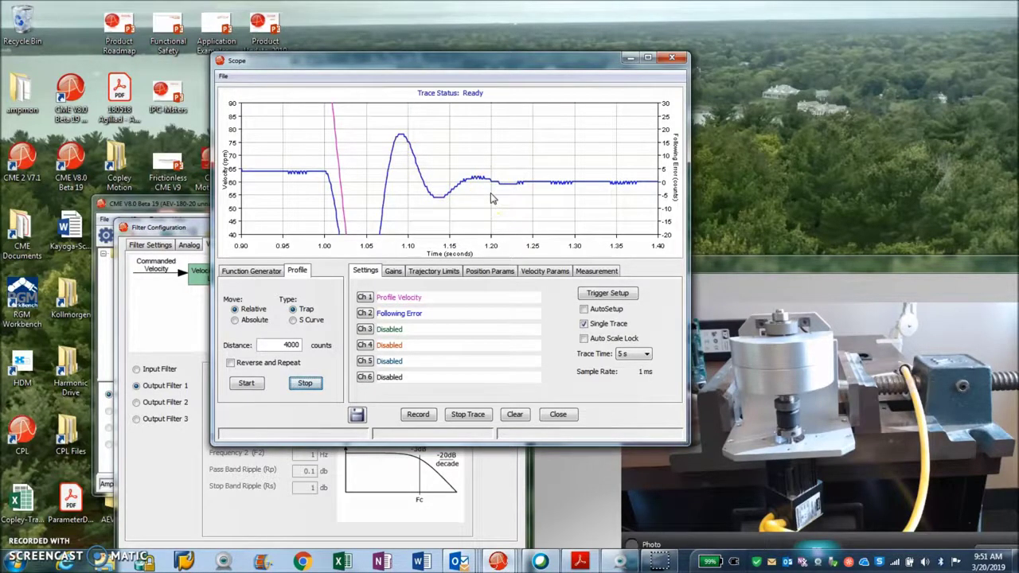
left_click(448, 198)
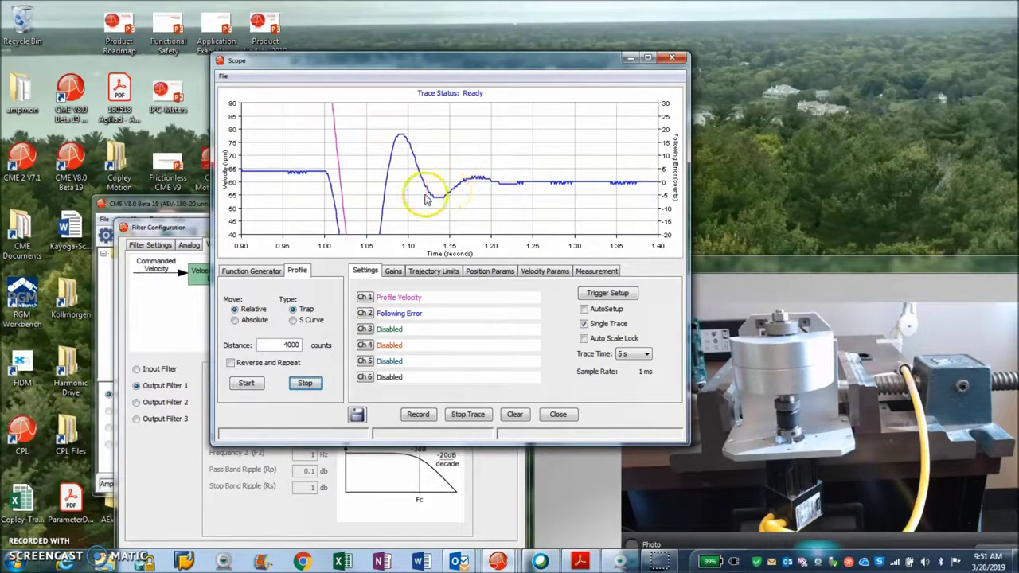
- Try a velocity feedforward gain (Vff) of 16384, and restore it to 16000
left_click(393, 272)
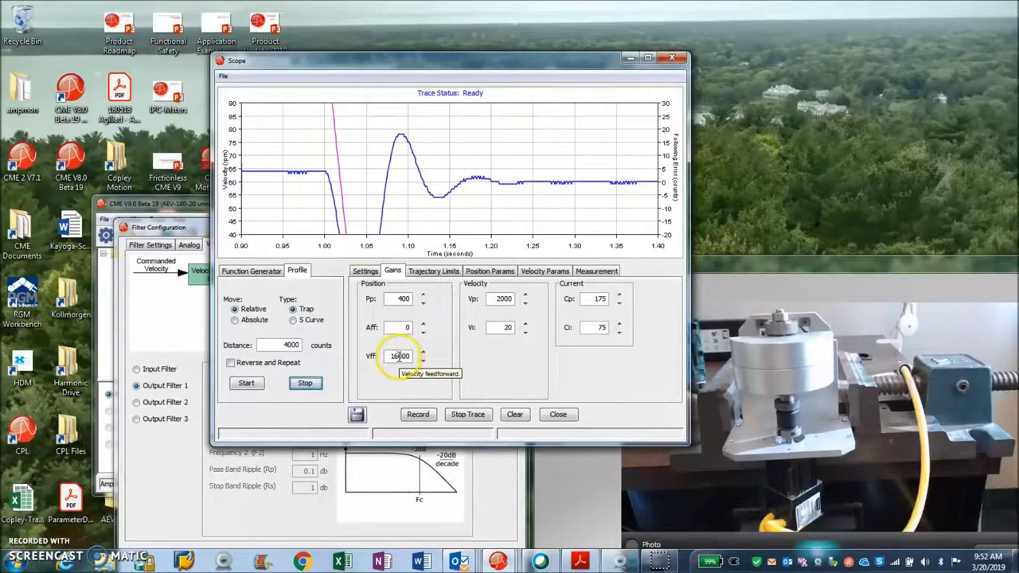
left_click_drag(398, 356, 437, 360)
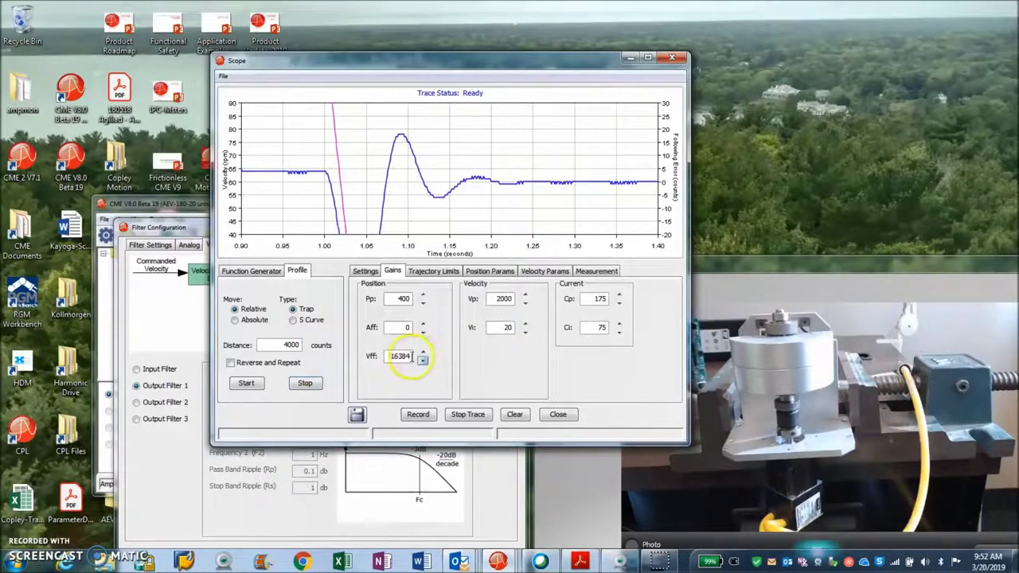
left_click_drag(416, 354, 409, 356)
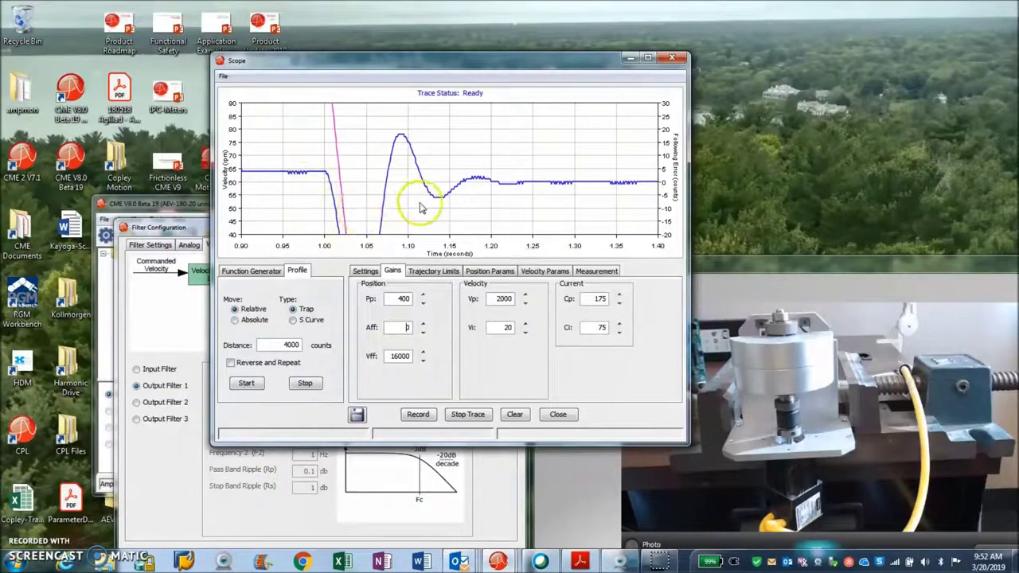
- Bring up the velocity loop filter configuration and move the scope window so the Output Filter 1 cut-off frequency stays accessible
left_click(167, 228)
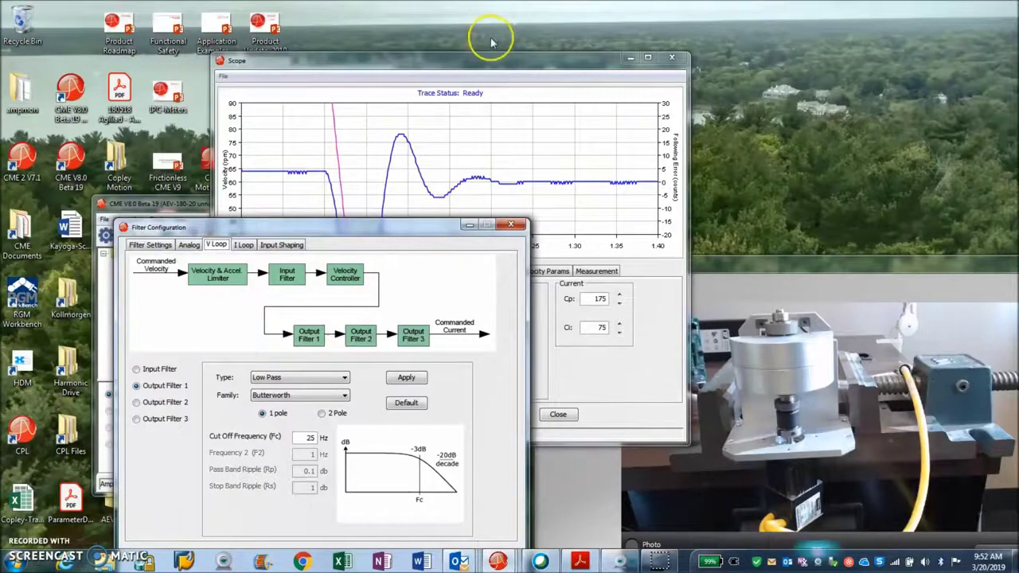
left_click_drag(483, 64, 396, 17)
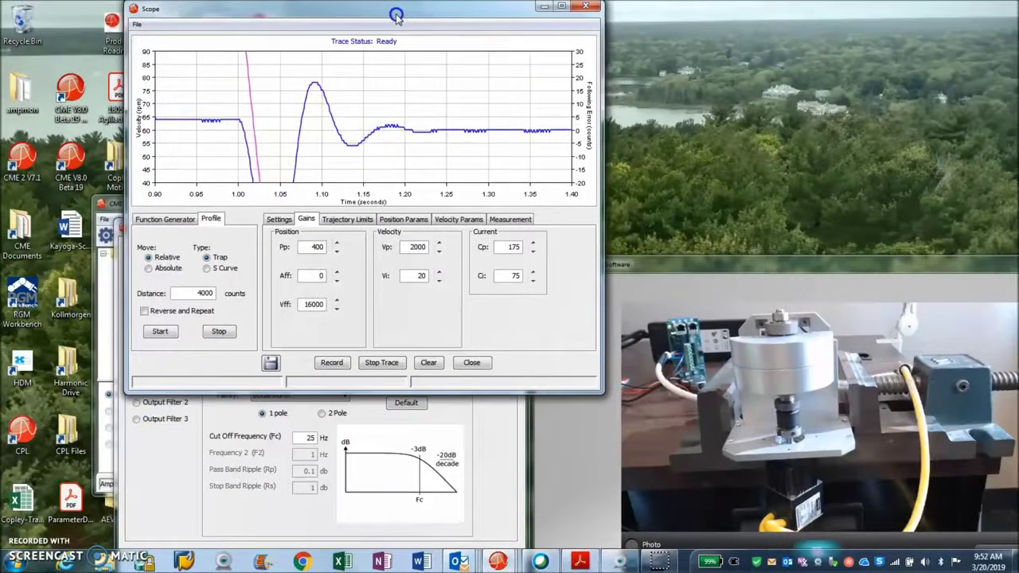